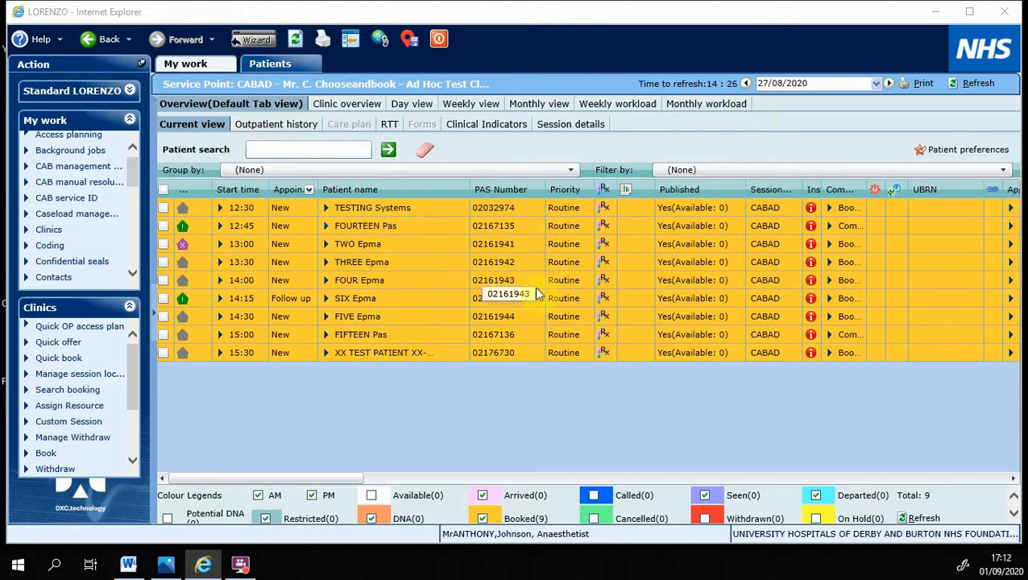
Step: Review the clinic search options, including the search results, the clinics saved in My view and the search criteria
{"action": "left_click", "coordinate": [157, 310]}
{"action": "left_click", "coordinate": [162, 193]}
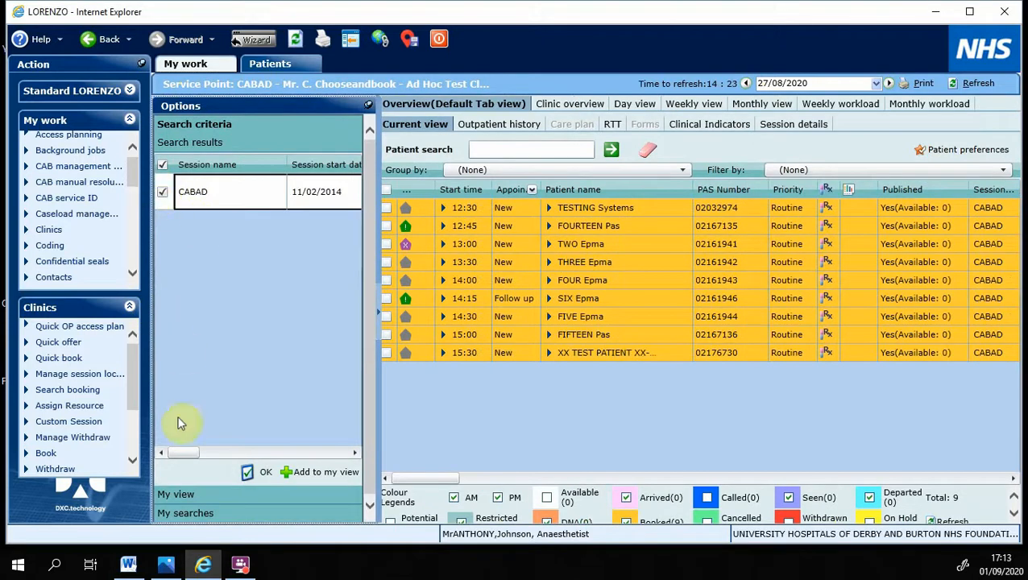
{"action": "left_click", "coordinate": [190, 497]}
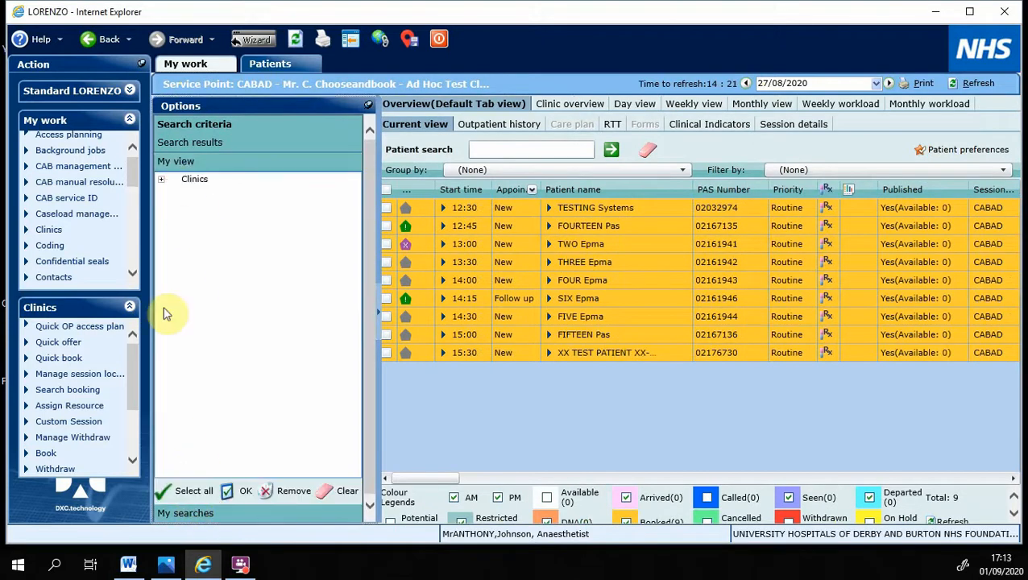
{"action": "left_click", "coordinate": [161, 179]}
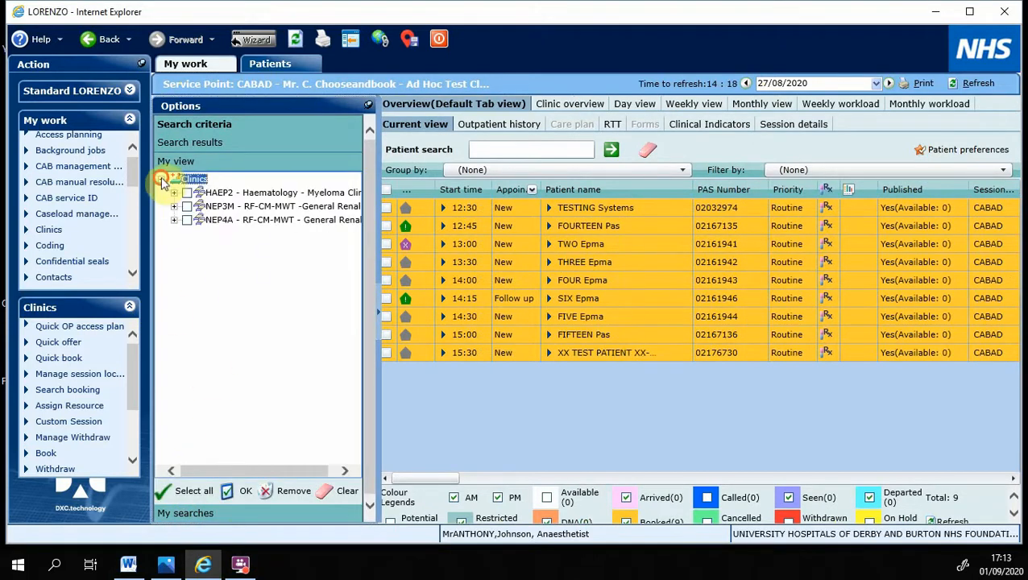
{"action": "left_click", "coordinate": [161, 179]}
{"action": "left_click", "coordinate": [173, 142]}
{"action": "left_click", "coordinate": [184, 130]}
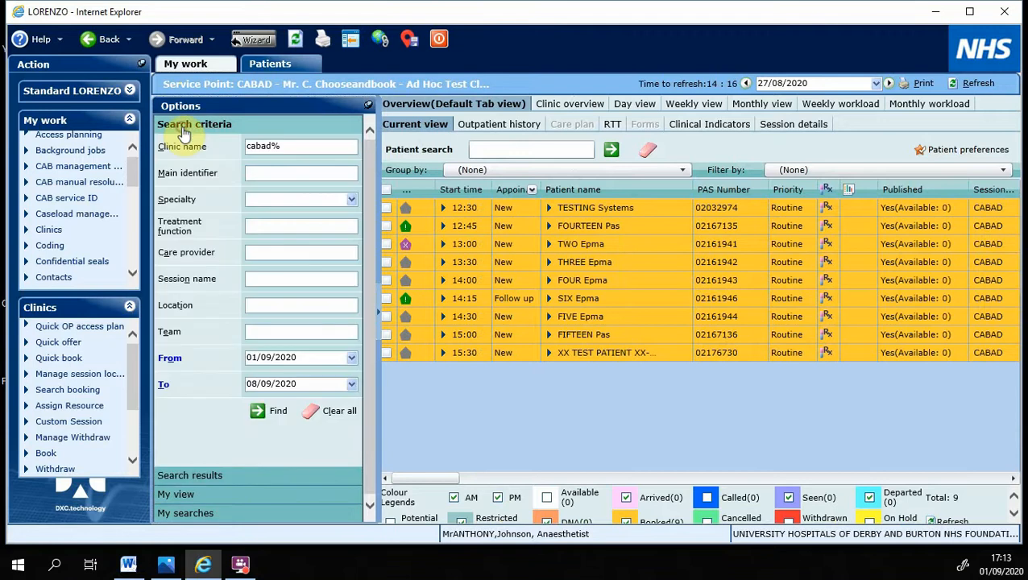
{"action": "left_click", "coordinate": [367, 108]}
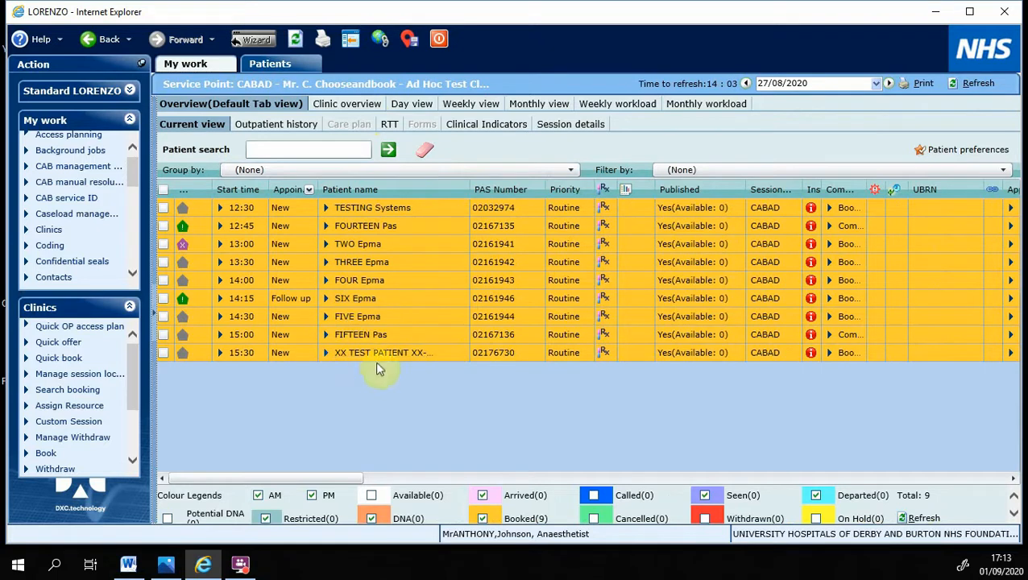
Step: Open the record of the patient booked at 15:00, check the results table, and display the recorded medication
{"action": "left_click", "coordinate": [367, 336]}
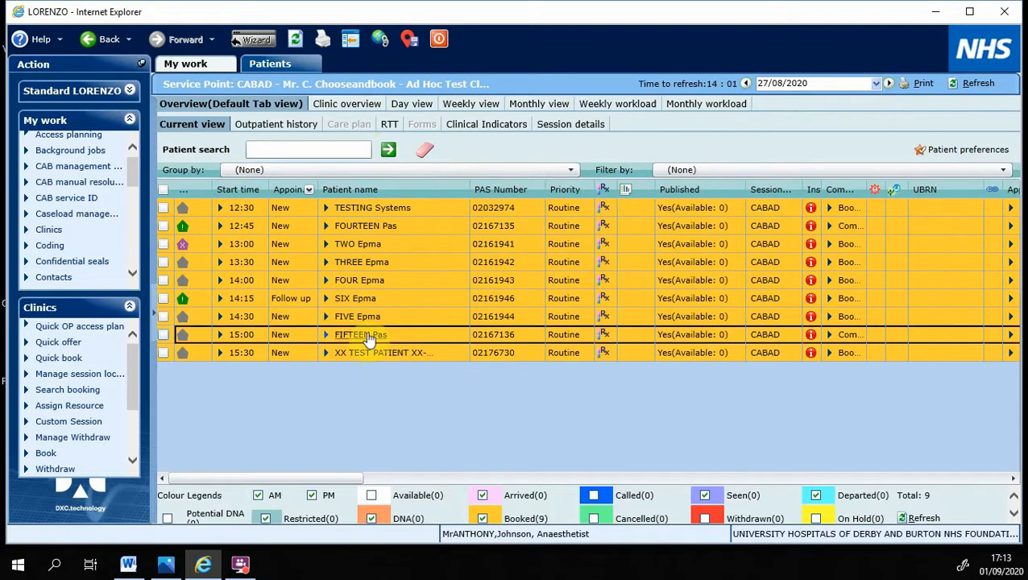
{"action": "double_click", "coordinate": [367, 337]}
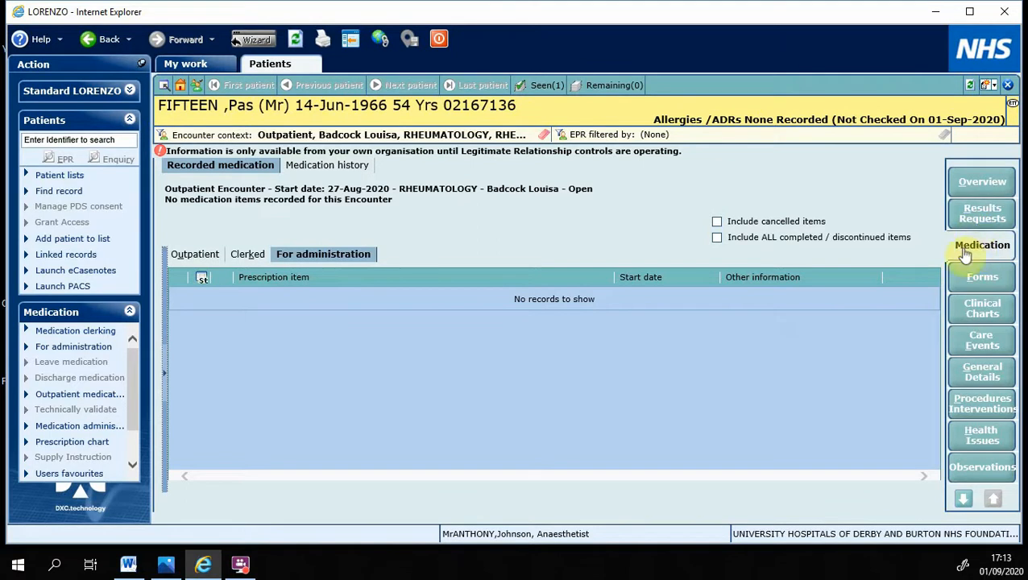
{"action": "left_click", "coordinate": [976, 224]}
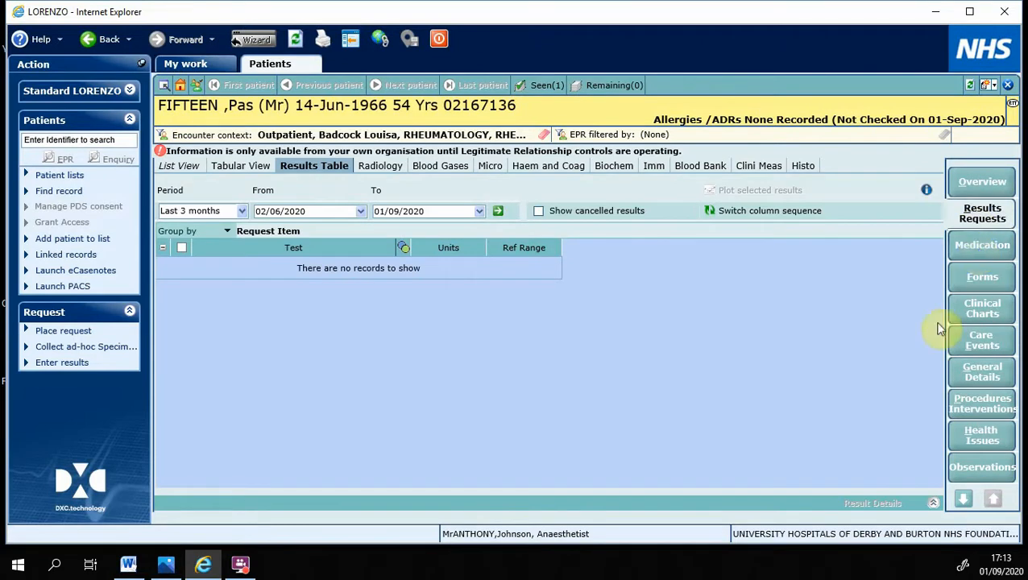
{"action": "left_click", "coordinate": [976, 246]}
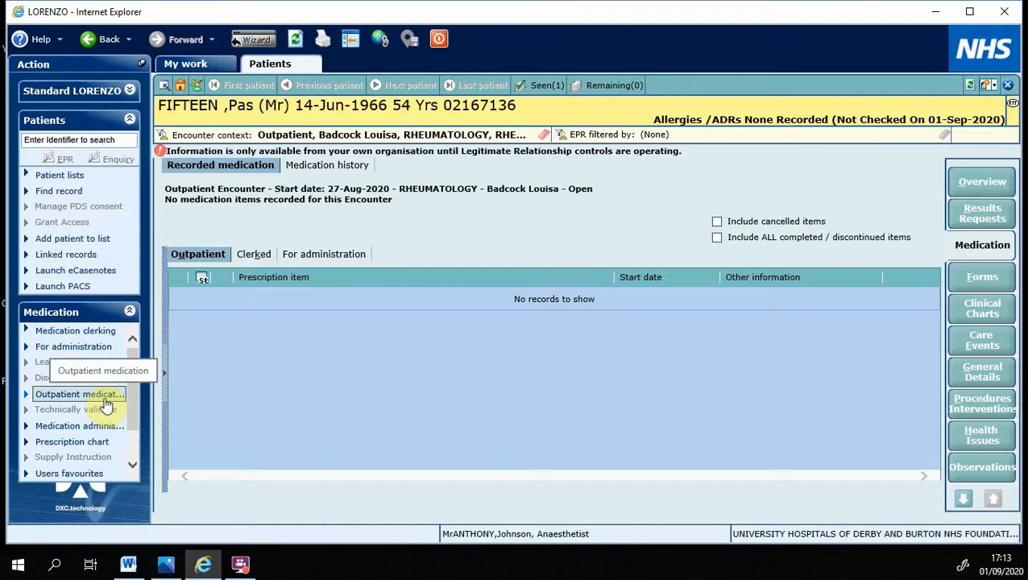
Step: Start an outpatient medication entry and record the allergy check outcome as Confirmed no known allergies/ADRs
{"action": "left_click", "coordinate": [106, 403]}
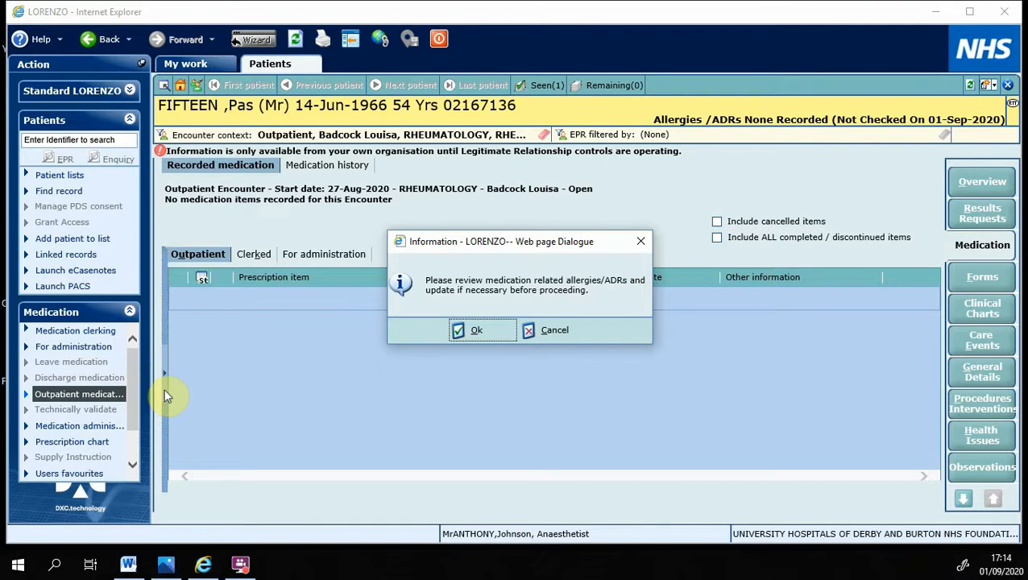
{"action": "left_click", "coordinate": [490, 333]}
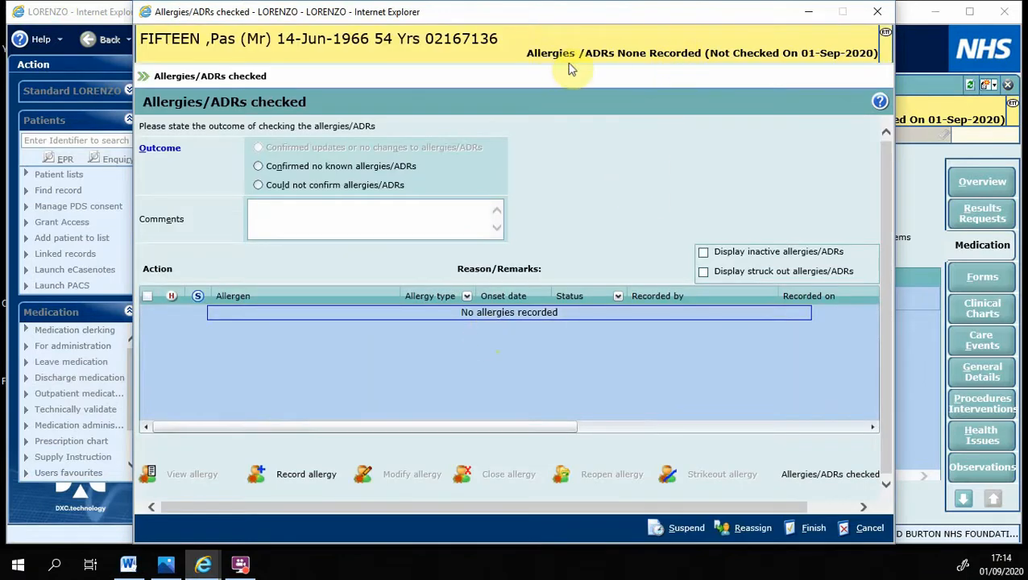
{"action": "left_click", "coordinate": [321, 174]}
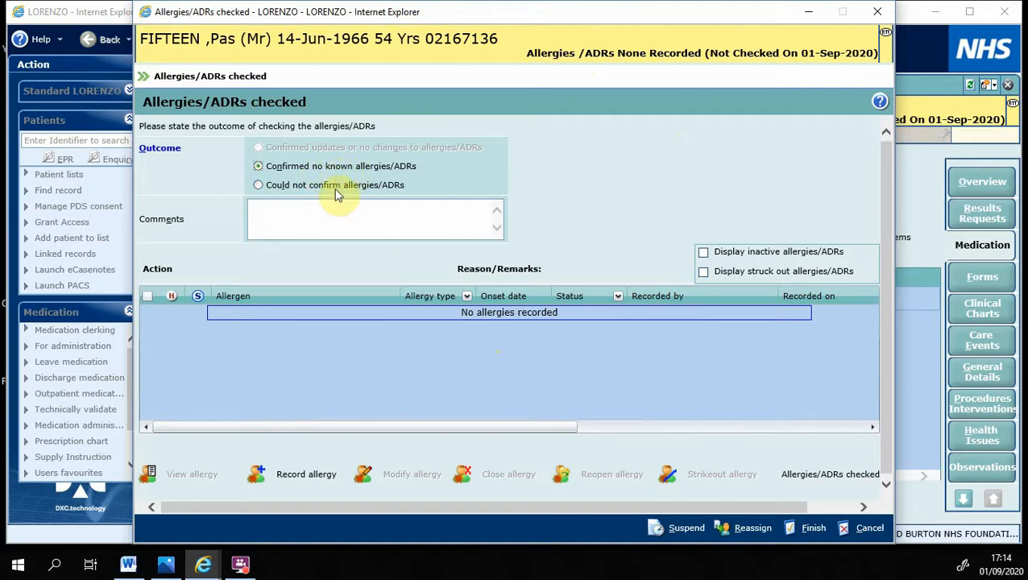
{"action": "left_click", "coordinate": [335, 185]}
{"action": "left_click", "coordinate": [337, 209]}
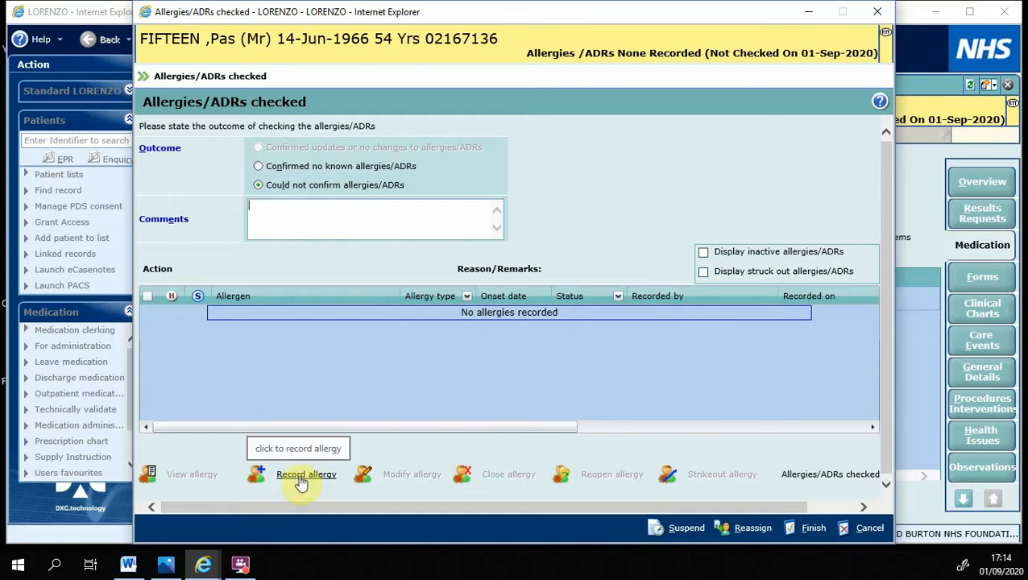
{"action": "left_click", "coordinate": [318, 170]}
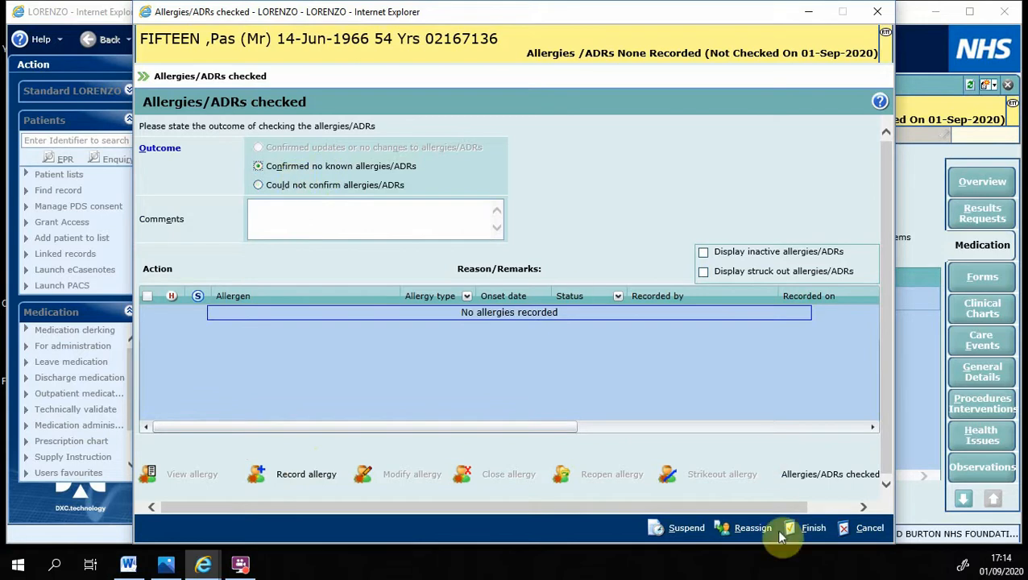
{"action": "left_click", "coordinate": [805, 529]}
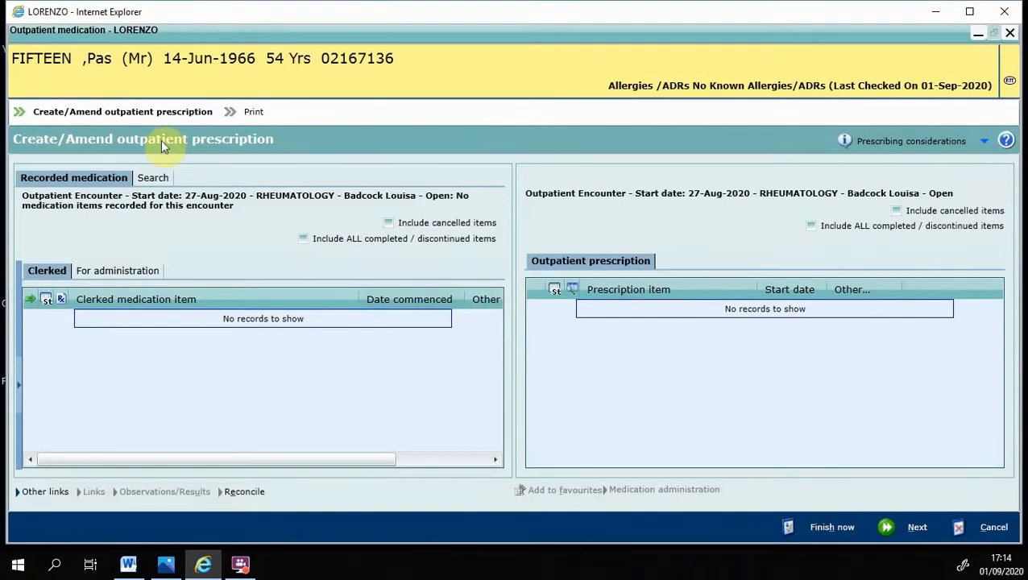
Step: Search the medication list for "aspir" and choose the aspirin dispersible tablet, 75 mg oral every morning
{"action": "left_click", "coordinate": [152, 178]}
{"action": "left_click", "coordinate": [170, 231]}
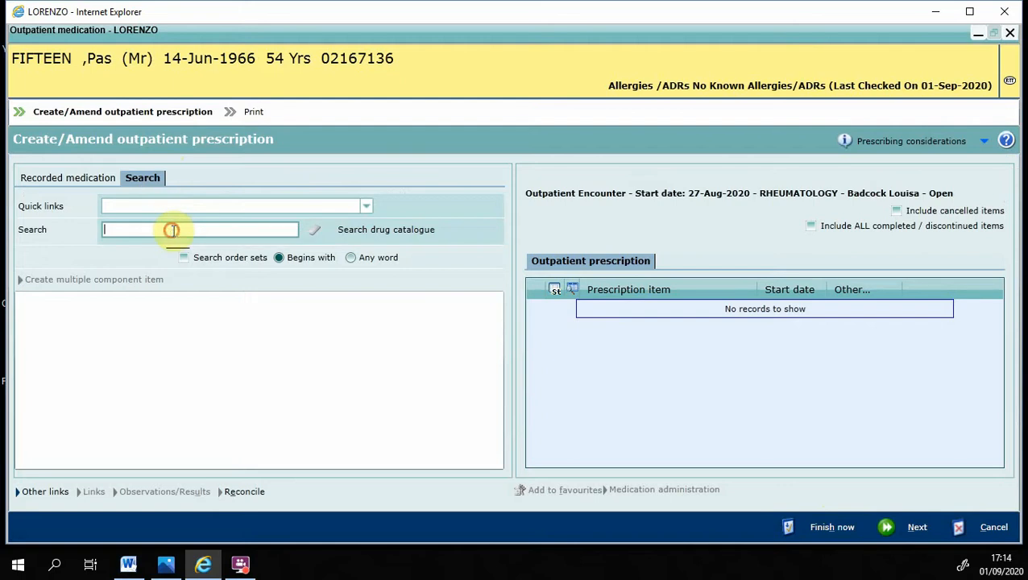
{"action": "type", "text": "aspir"}
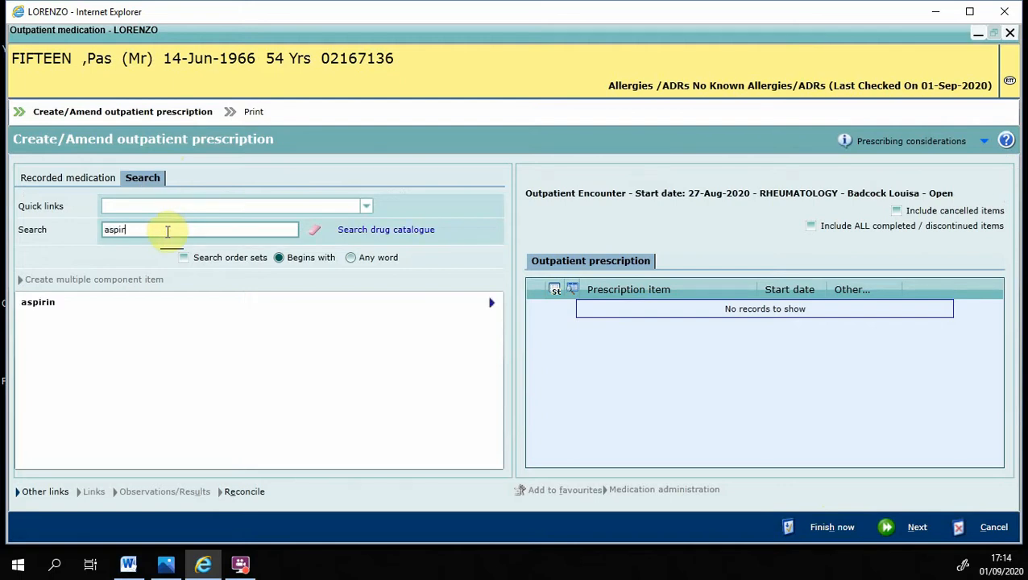
{"action": "left_click", "coordinate": [46, 302]}
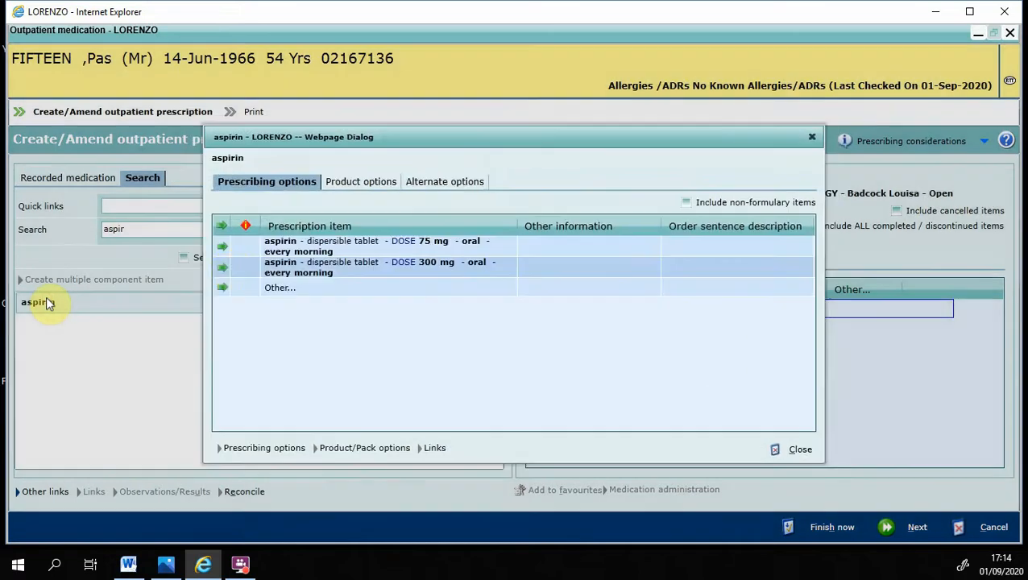
{"action": "left_click", "coordinate": [223, 253]}
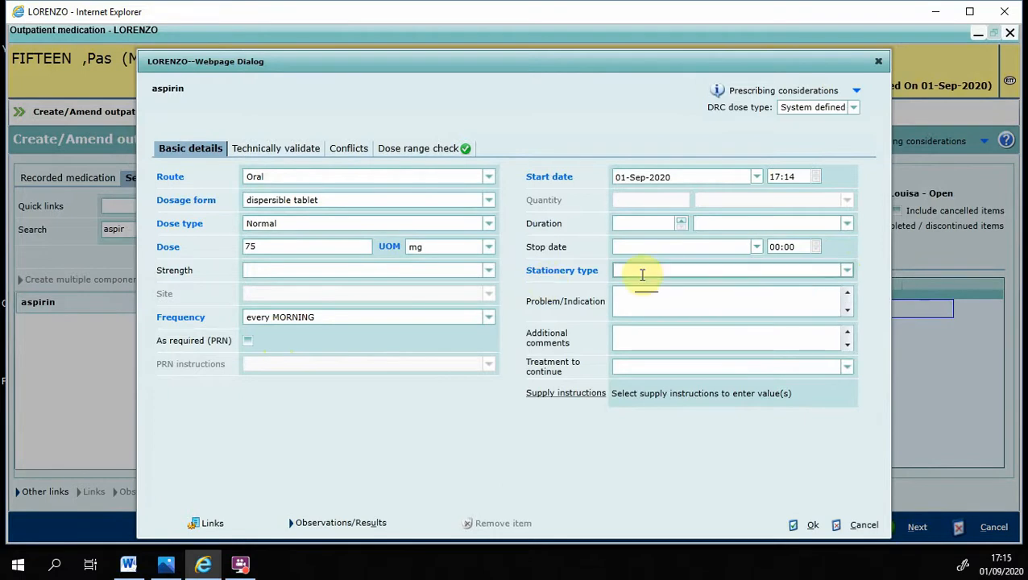
Step: Try the GP Supply (RTG) stationery type for the aspirin and settle on Outpatient Prescription (Trust RTG) v2
{"action": "left_click", "coordinate": [843, 271]}
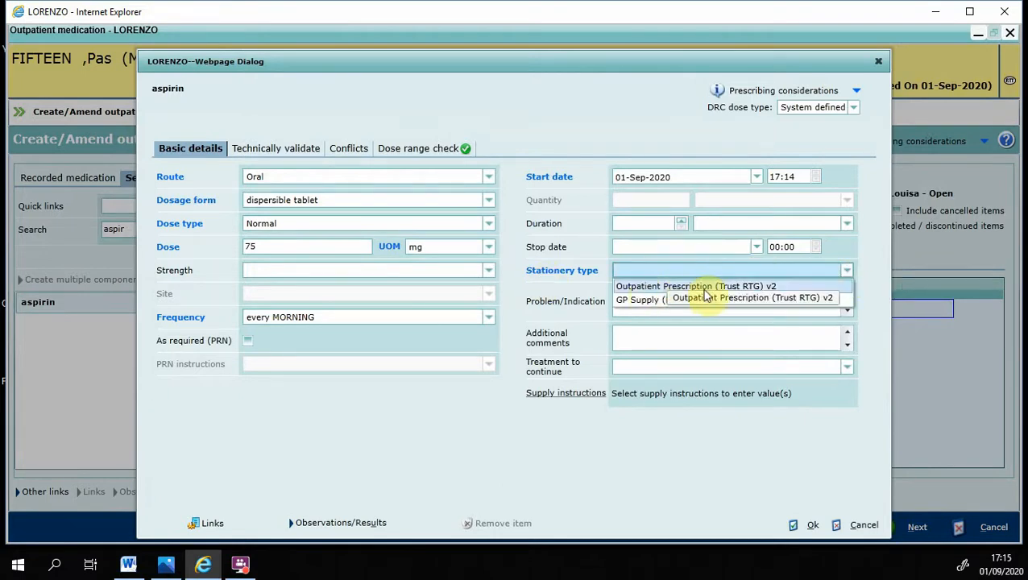
{"action": "left_click", "coordinate": [645, 288]}
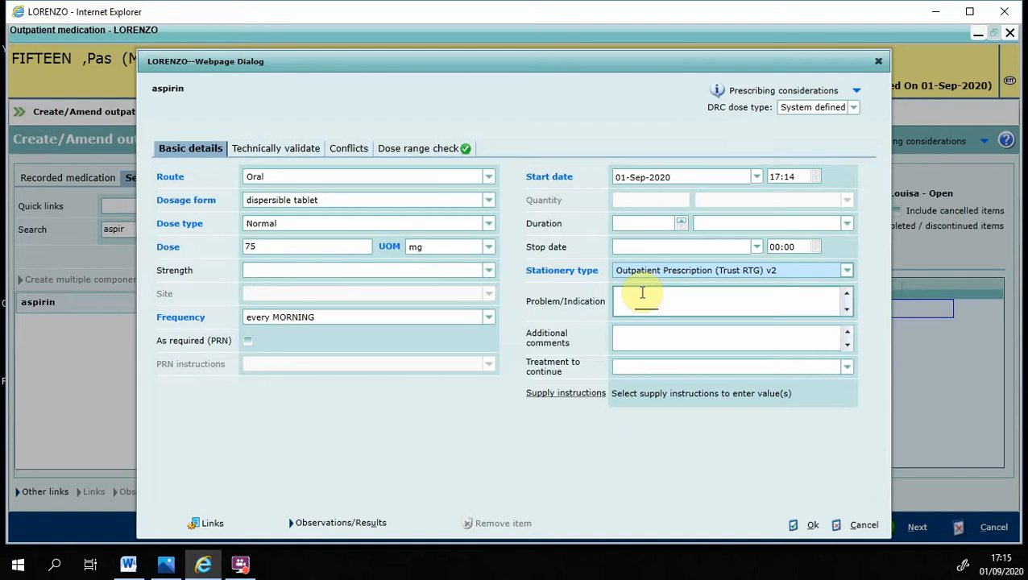
{"action": "left_click", "coordinate": [847, 271]}
{"action": "left_click", "coordinate": [746, 303]}
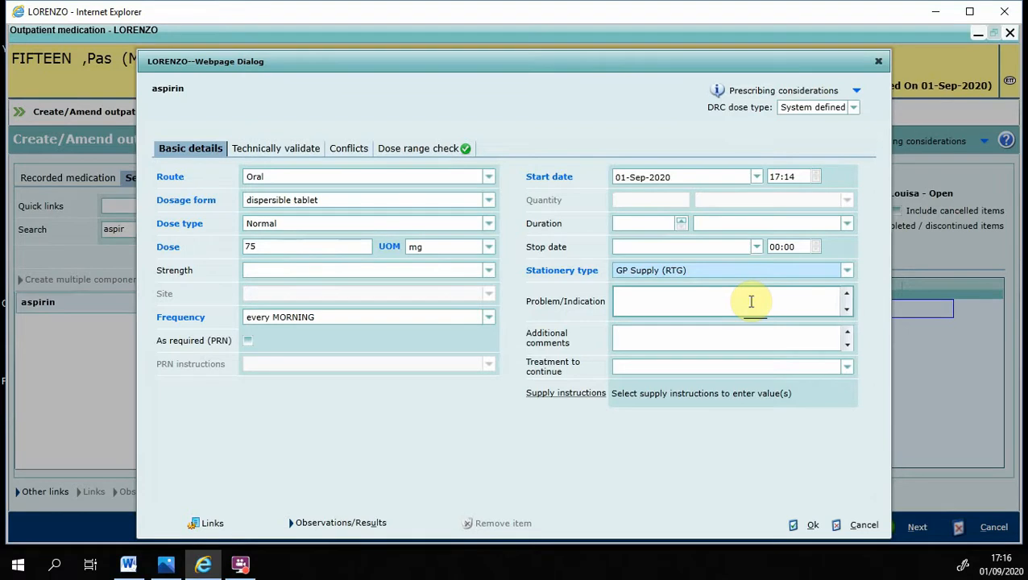
{"action": "left_click", "coordinate": [845, 271]}
{"action": "left_click", "coordinate": [802, 286]}
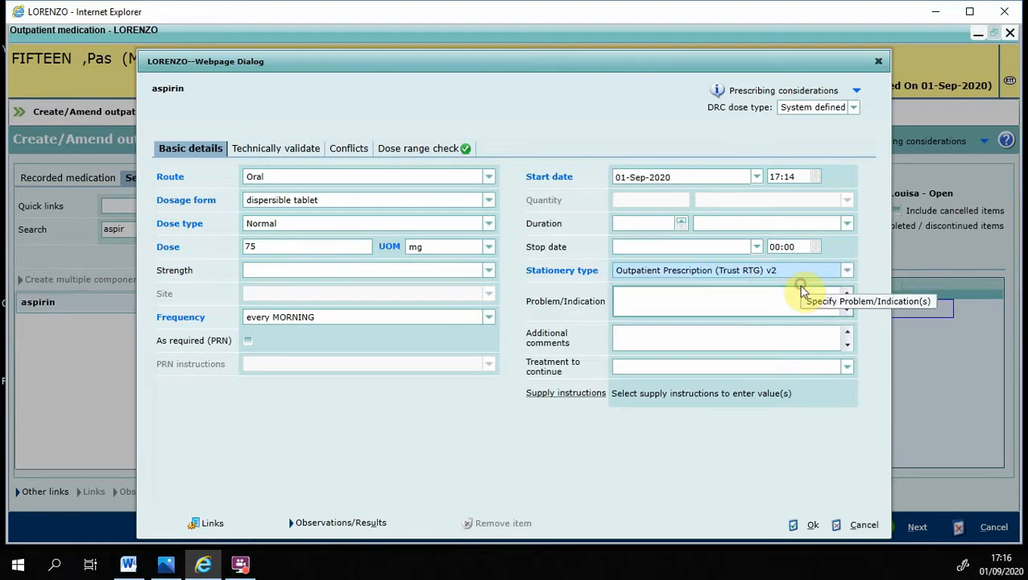
Step: Set the aspirin's treatment to continue to Complete course/Not to be continued and add the item to the outpatient prescription
{"action": "left_click", "coordinate": [542, 396]}
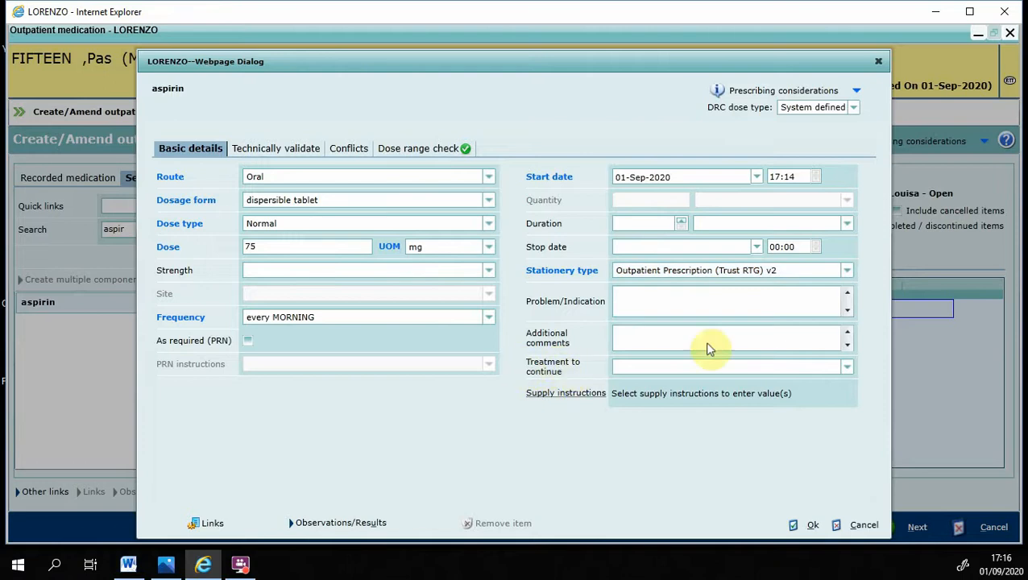
{"action": "left_click", "coordinate": [846, 368]}
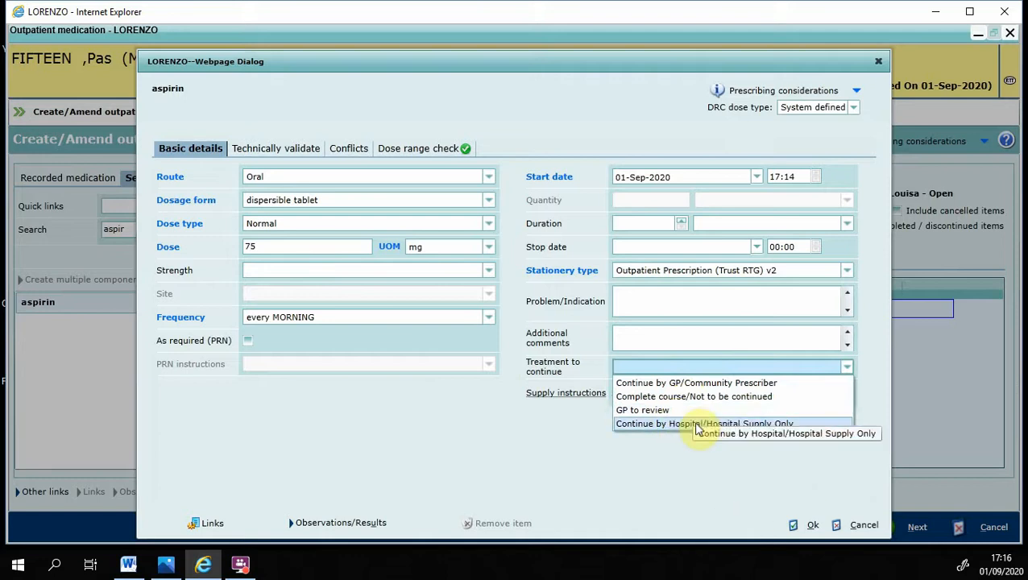
{"action": "left_click", "coordinate": [706, 397]}
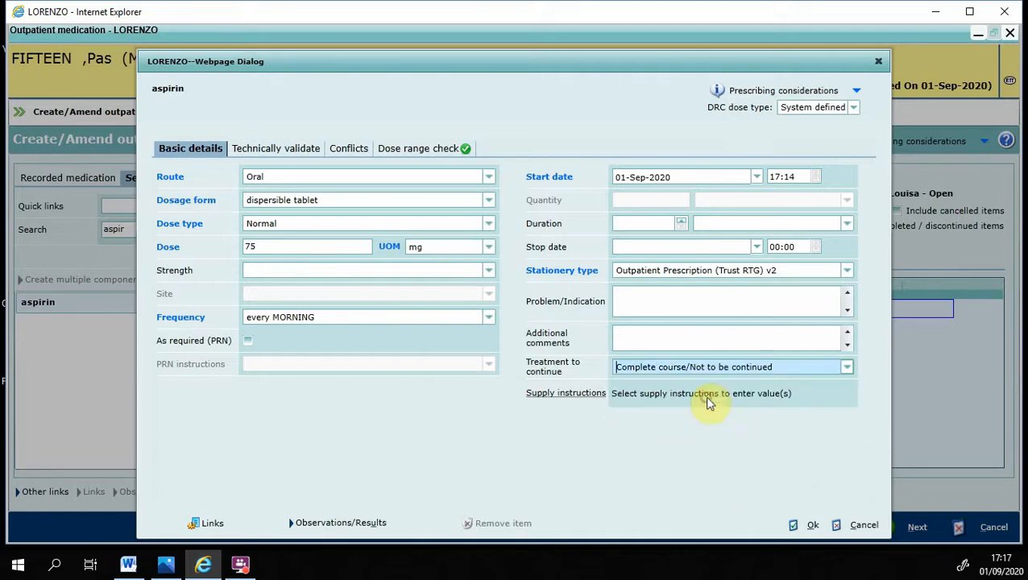
{"action": "left_click", "coordinate": [804, 522]}
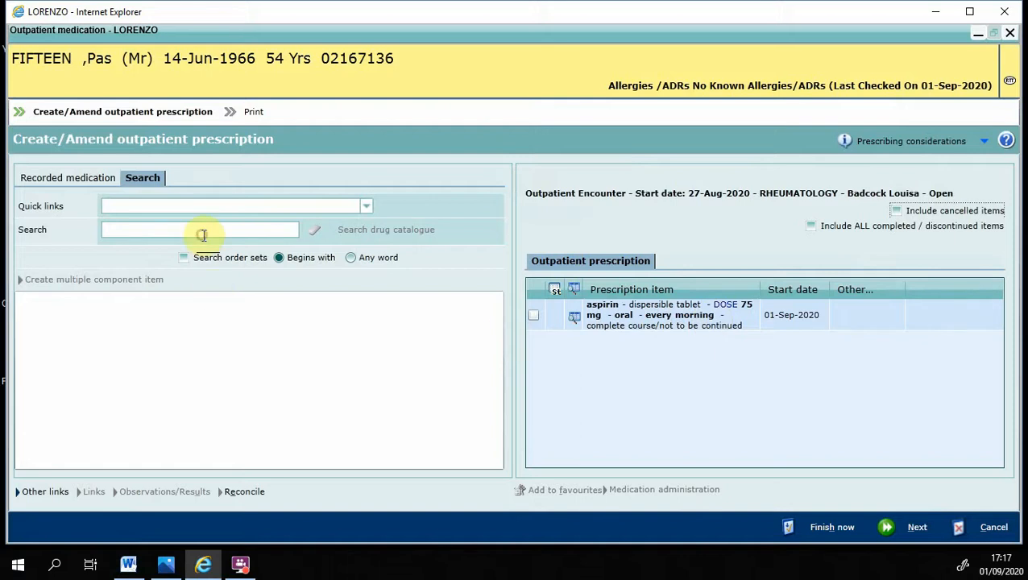
Step: Finish the outpatient prescription and print it with the Adobe PDF printer, saving it on the Desktop as document
{"action": "left_click", "coordinate": [777, 528]}
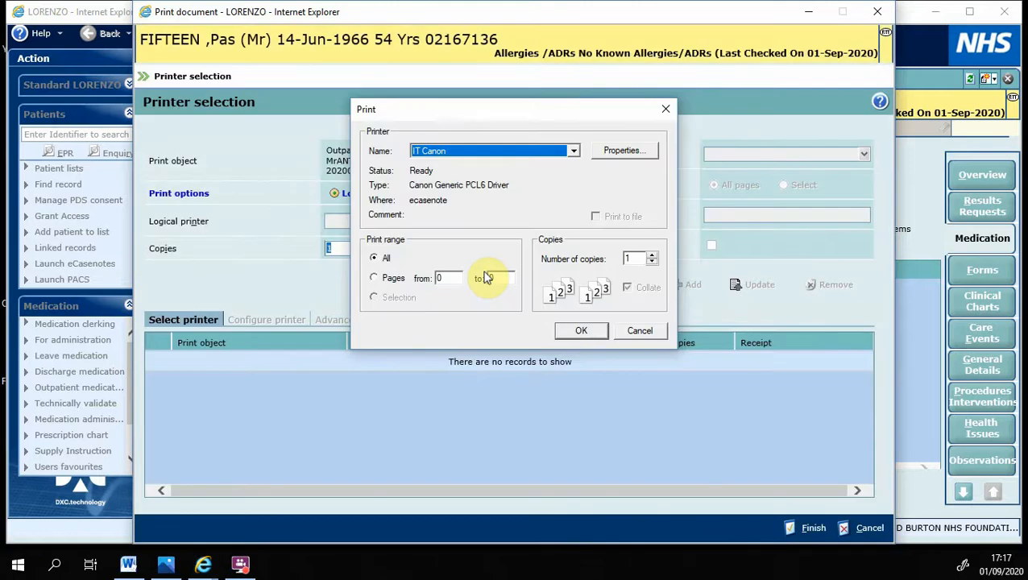
{"action": "left_click", "coordinate": [575, 151]}
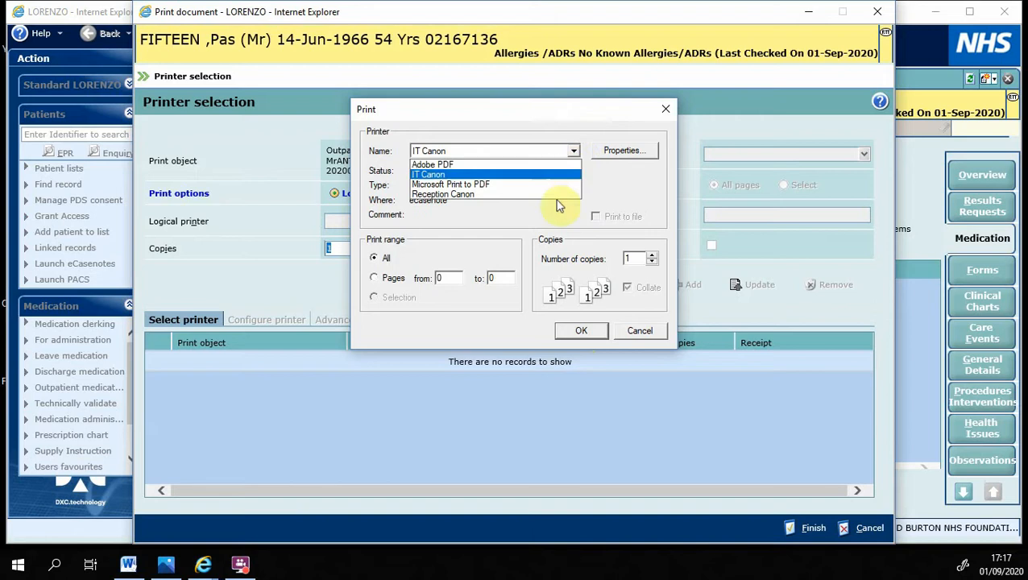
{"action": "left_click", "coordinate": [493, 165]}
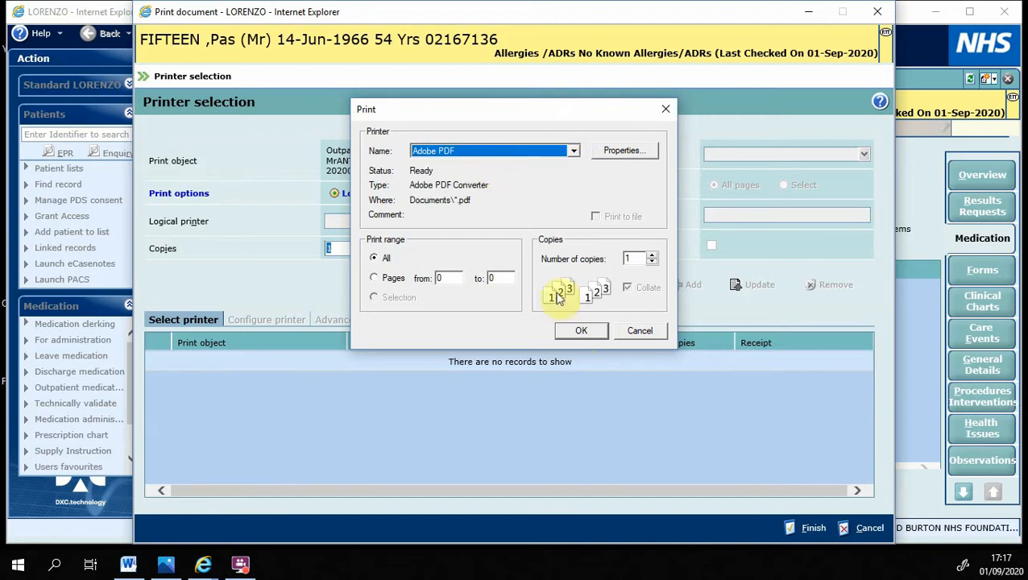
{"action": "left_click", "coordinate": [577, 329]}
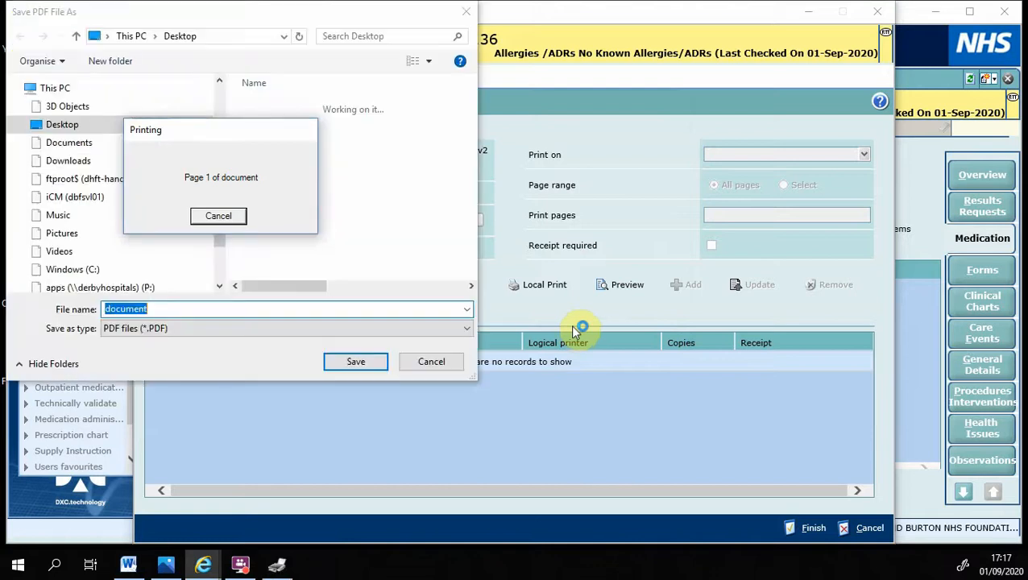
{"action": "left_click", "coordinate": [346, 362]}
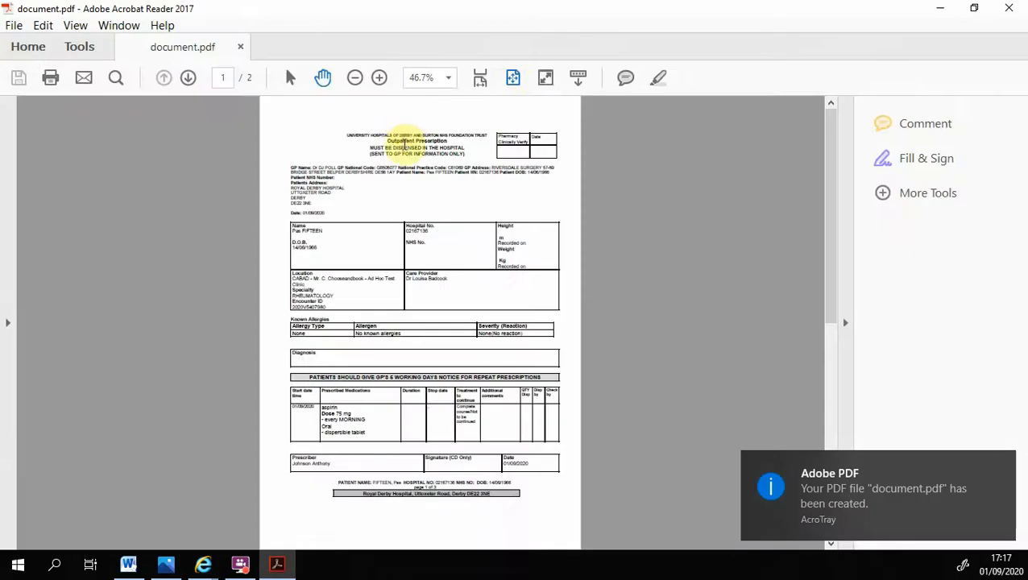
Step: Examine the printed outpatient prescription in Adobe Acrobat Reader at an enlarged size and close the document
{"action": "left_click", "coordinate": [379, 78]}
{"action": "left_click", "coordinate": [379, 77]}
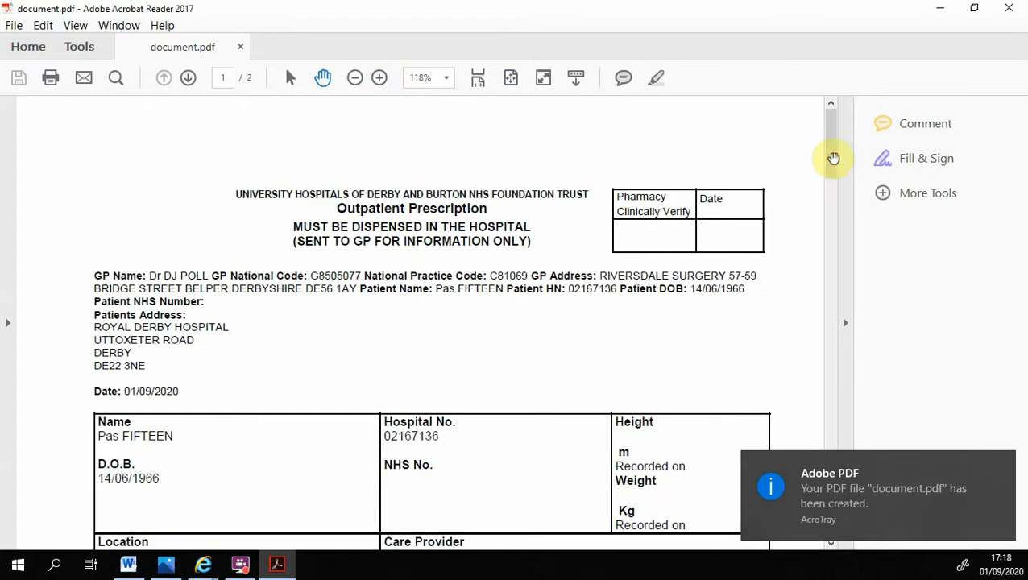
{"action": "mouse_move", "coordinate": [832, 158]}
{"action": "left_mouse_down"}
{"action": "mouse_move", "coordinate": [841, 298]}
{"action": "mouse_move", "coordinate": [817, 320]}
{"action": "mouse_move", "coordinate": [832, 342]}
{"action": "mouse_move", "coordinate": [837, 320]}
{"action": "mouse_move", "coordinate": [835, 311]}
{"action": "mouse_move", "coordinate": [844, 488]}
{"action": "mouse_move", "coordinate": [819, 94]}
{"action": "left_mouse_up"}
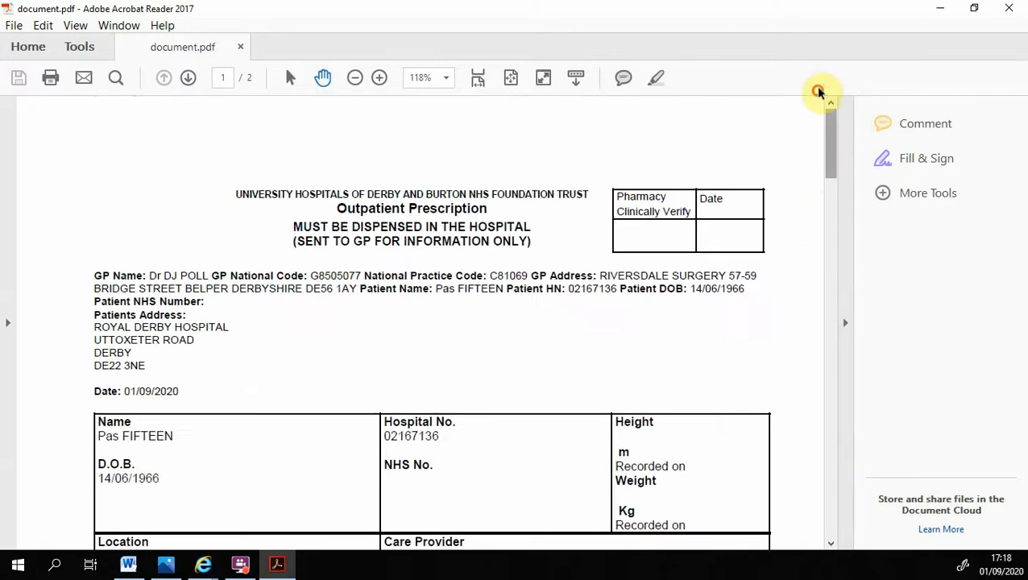
{"action": "left_click", "coordinate": [1008, 8]}
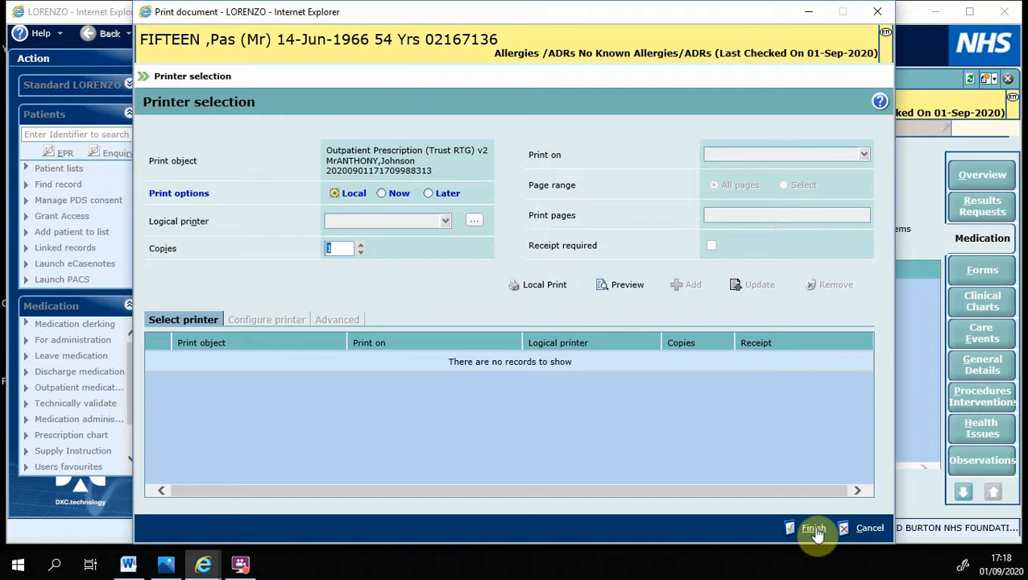
Step: Cancel the printer selection for the outpatient prescription and confirm the cancellation
{"action": "left_click", "coordinate": [866, 528]}
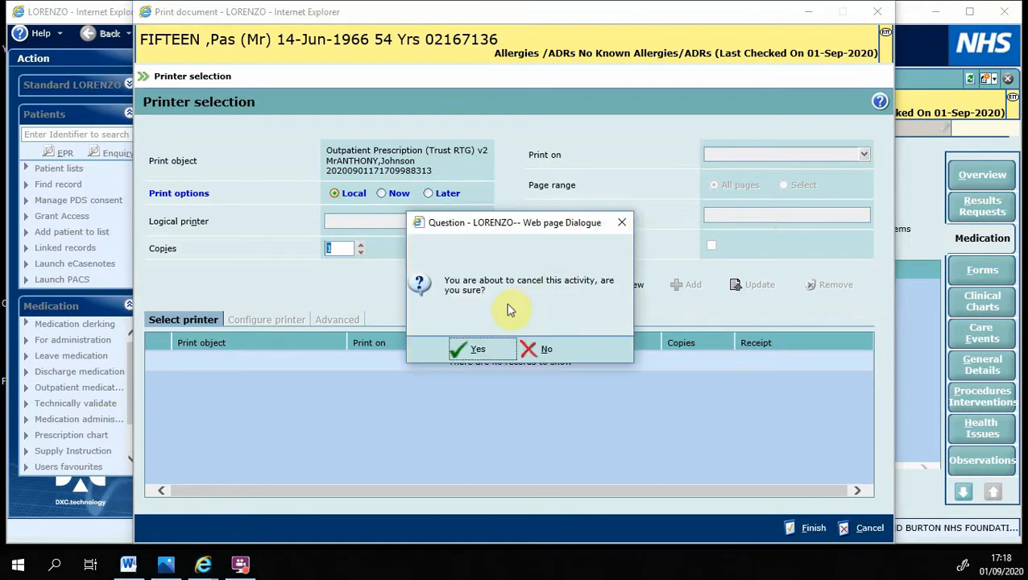
{"action": "left_click", "coordinate": [475, 348]}
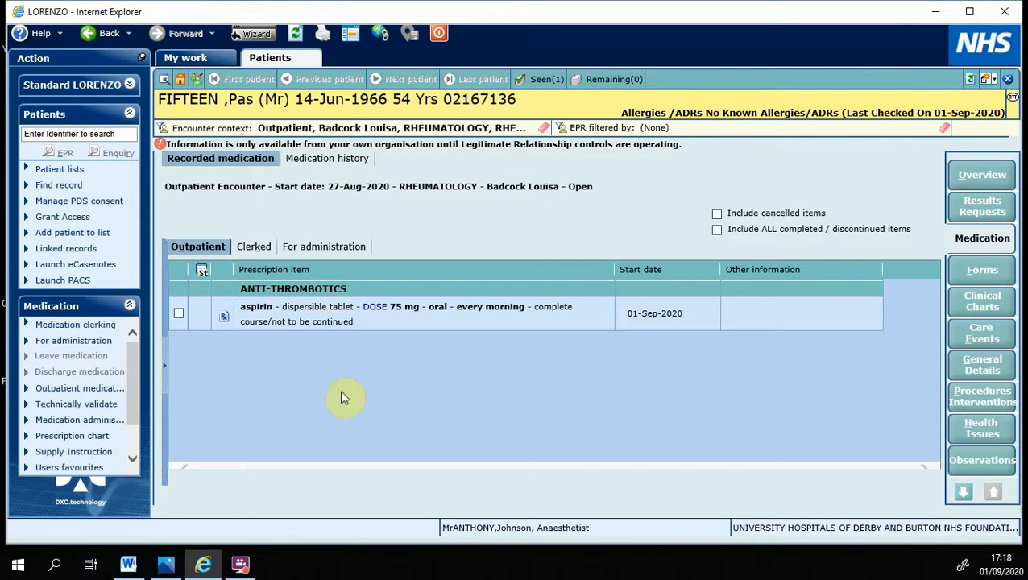
Step: Start a prescription for administration, search the drug catalogue for "diaz" and choose diazepam with the Other... prescribing option
{"action": "left_click", "coordinate": [109, 343]}
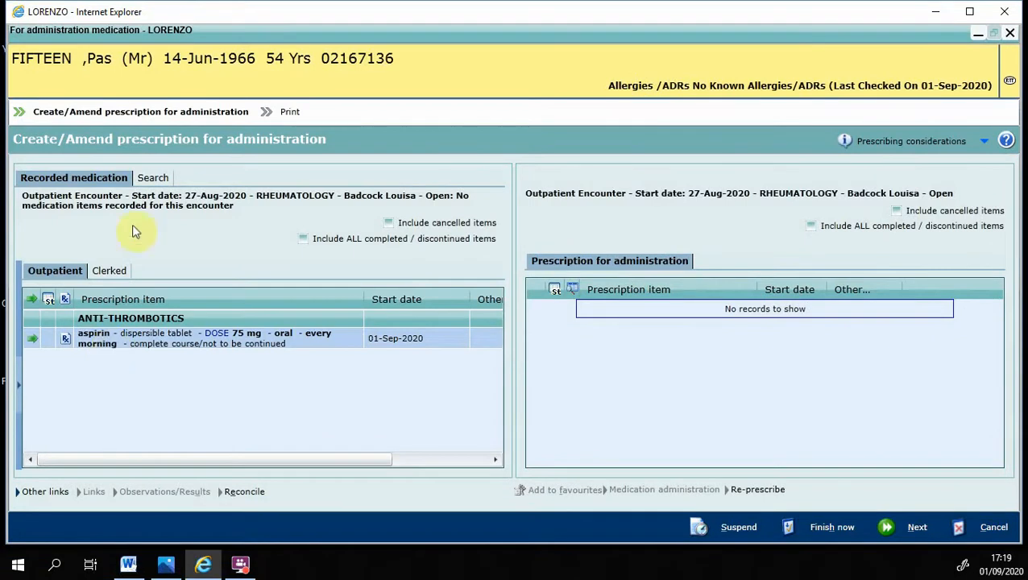
{"action": "left_click", "coordinate": [147, 177]}
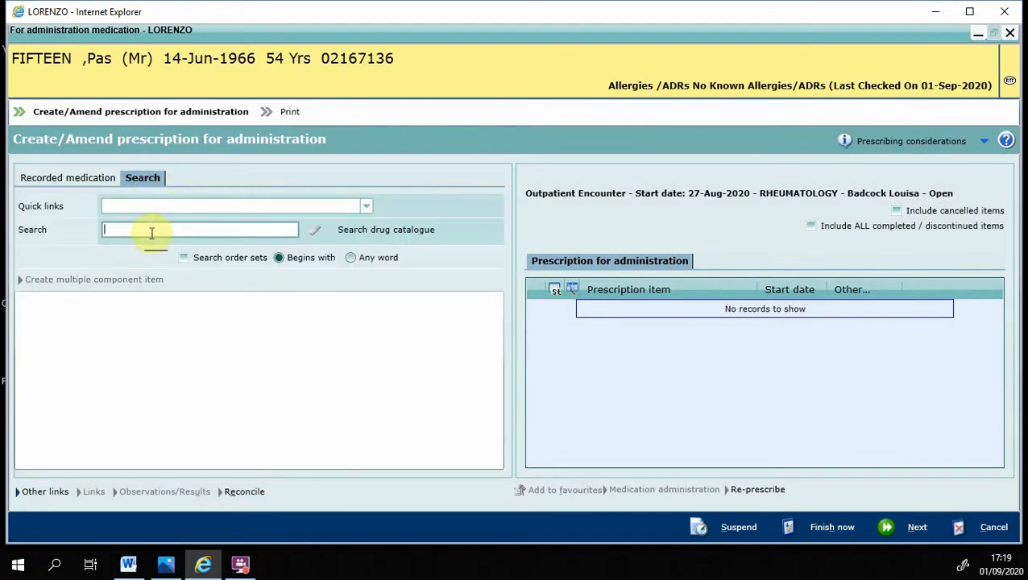
{"action": "type", "text": "diaz"}
{"action": "left_click", "coordinate": [48, 322]}
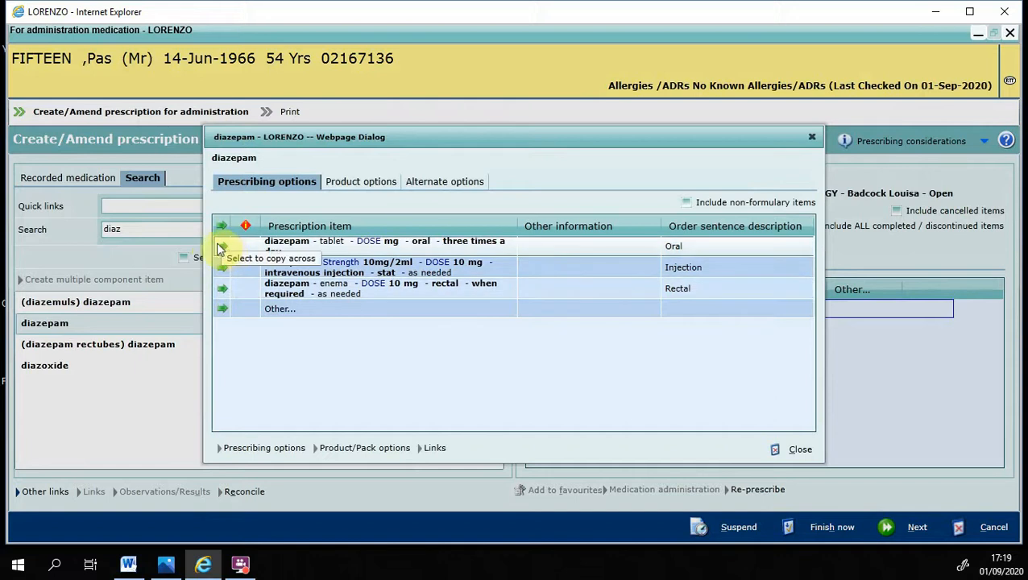
{"action": "left_click", "coordinate": [222, 309]}
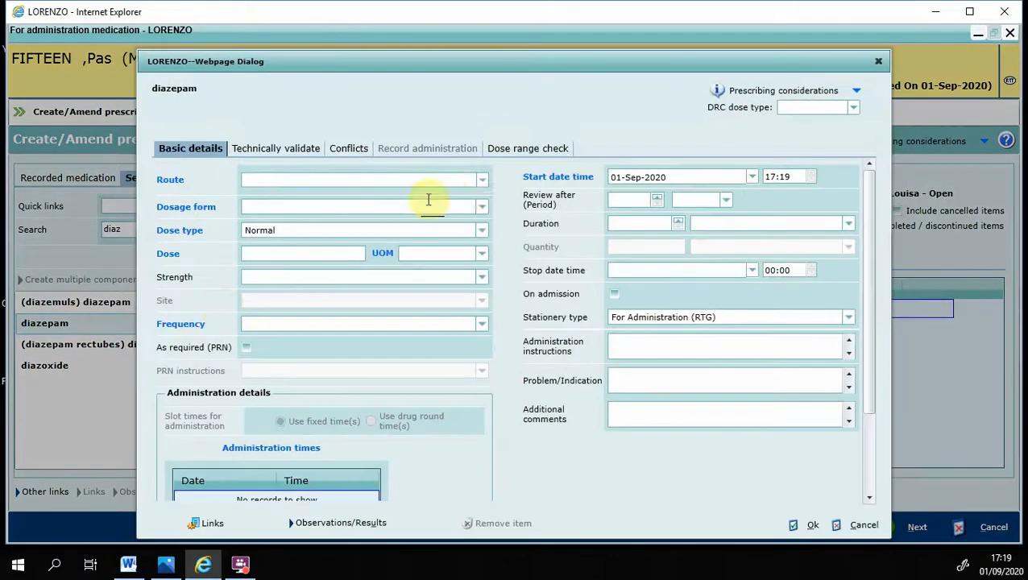
Step: Set the diazepam's route to Oral, dosage form to tablet, dose to 2 mg and frequency to Once only
{"action": "left_click", "coordinate": [482, 179]}
{"action": "left_click", "coordinate": [306, 263]}
{"action": "left_click", "coordinate": [481, 208]}
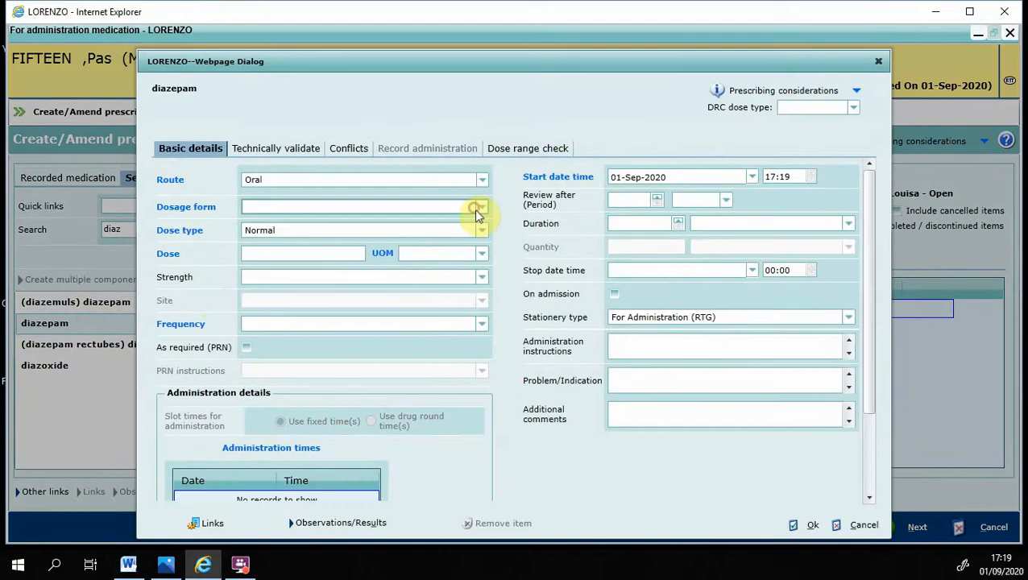
{"action": "left_click", "coordinate": [319, 225]}
{"action": "left_click", "coordinate": [321, 254]}
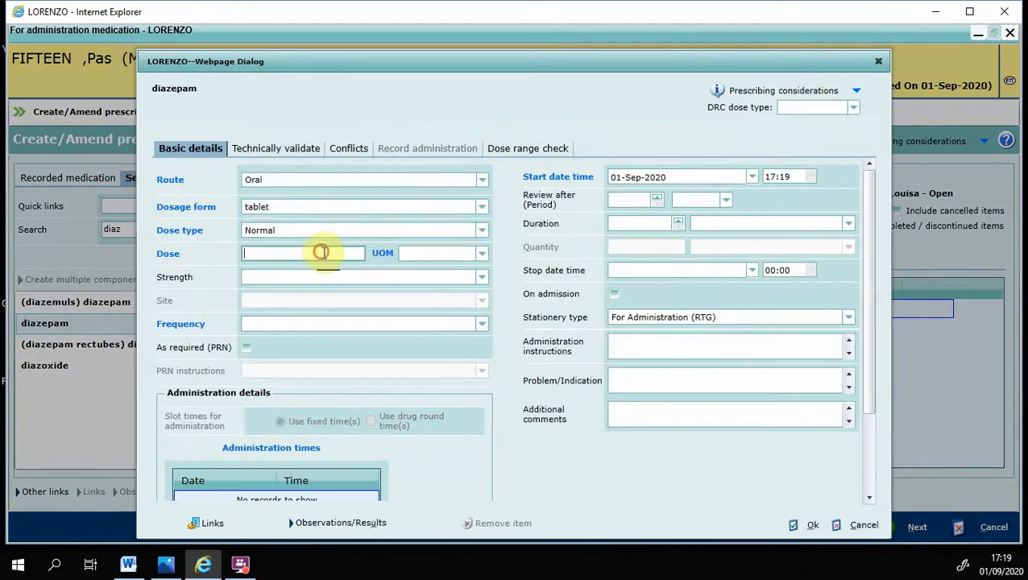
{"action": "type", "text": "2"}
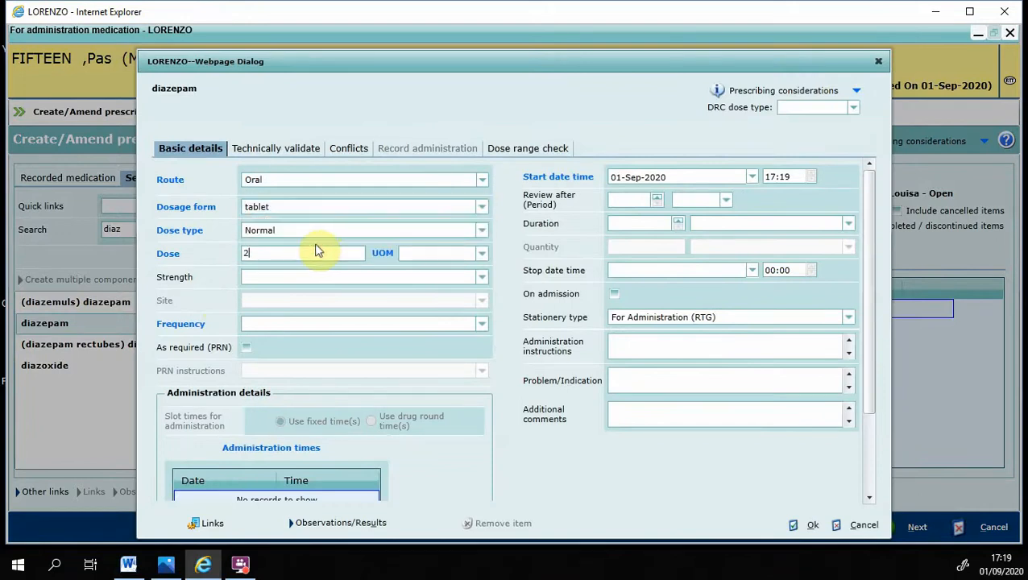
{"action": "left_click", "coordinate": [481, 253]}
{"action": "left_click", "coordinate": [425, 270]}
{"action": "left_click", "coordinate": [478, 326]}
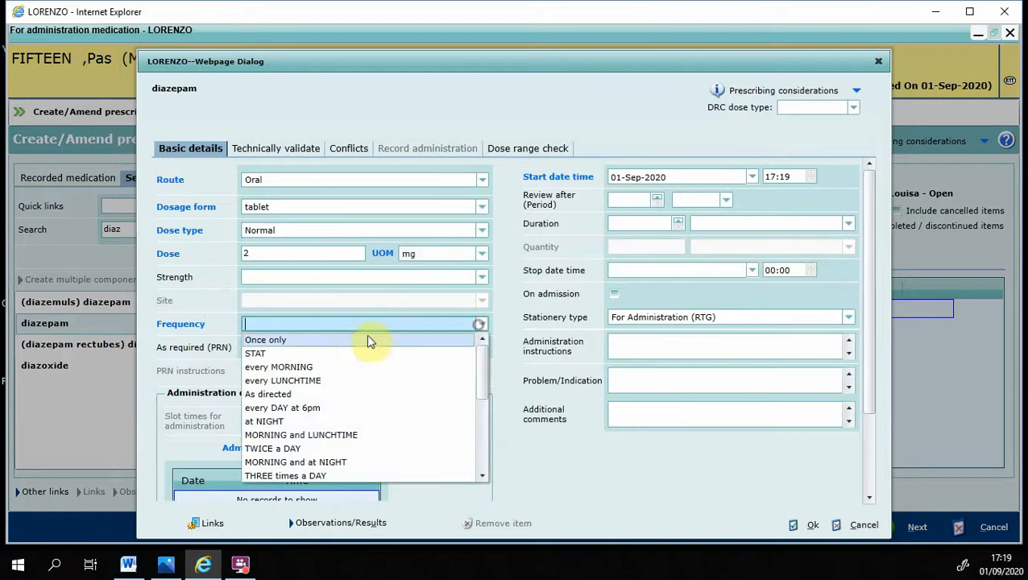
{"action": "left_click", "coordinate": [352, 340]}
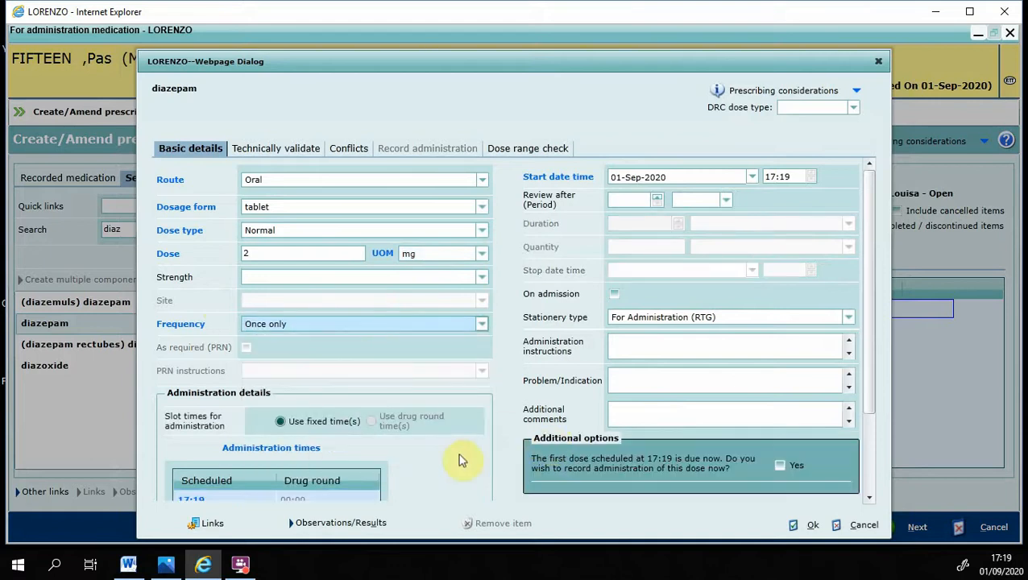
Step: Choose to record administration of the diazepam's first dose now, and review its administration details
{"action": "scroll", "coordinate": [468, 403], "scroll_direction": "down", "scroll_amount": 1}
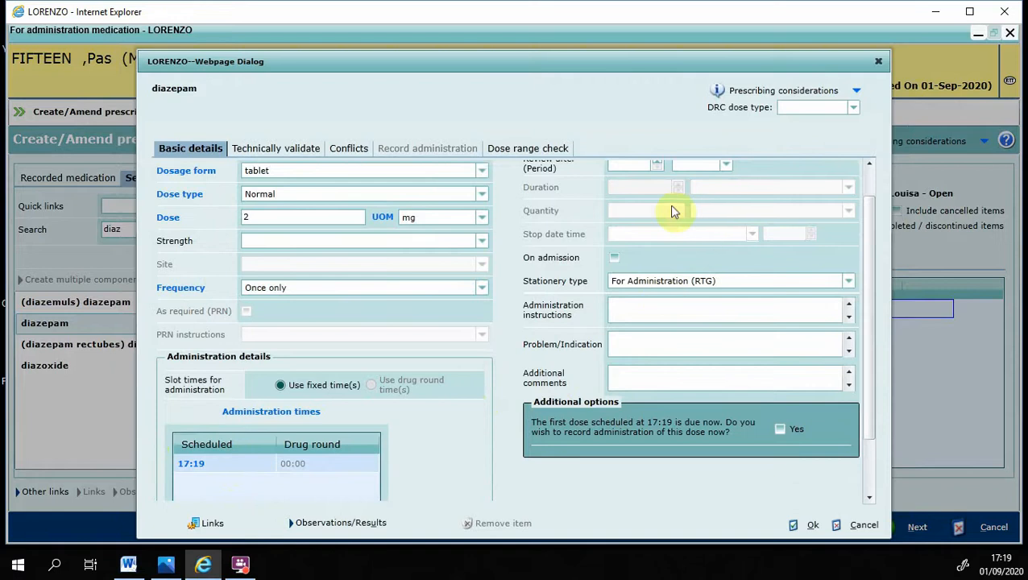
{"action": "scroll", "coordinate": [664, 238], "scroll_direction": "up", "scroll_amount": 1}
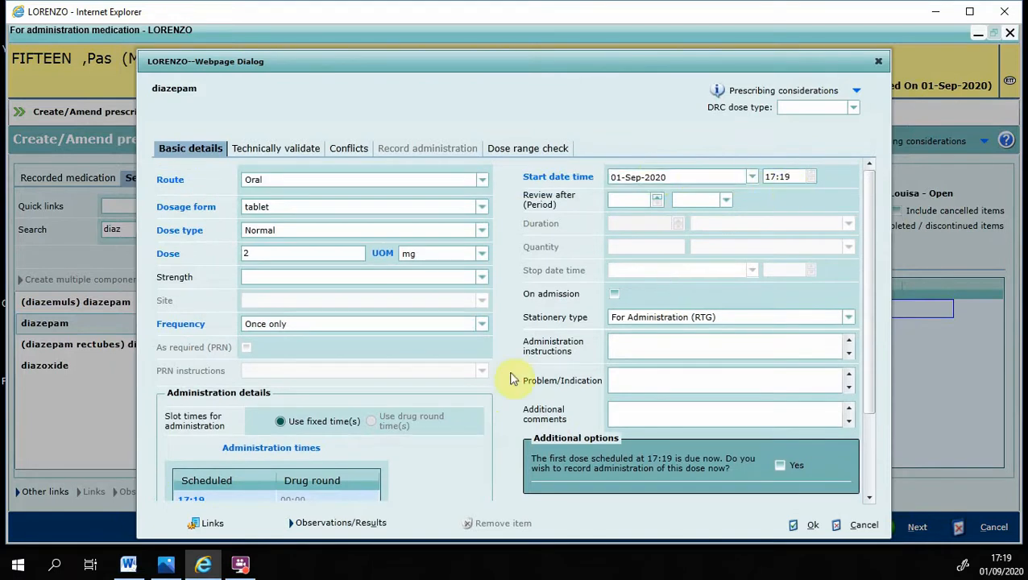
{"action": "scroll", "coordinate": [483, 419], "scroll_direction": "down", "scroll_amount": 2}
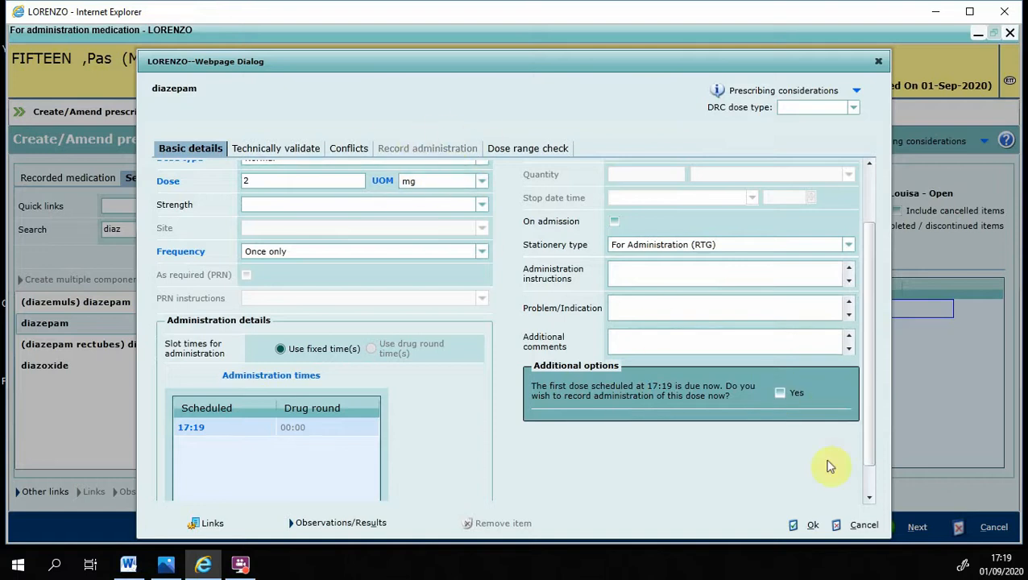
{"action": "left_click", "coordinate": [780, 392]}
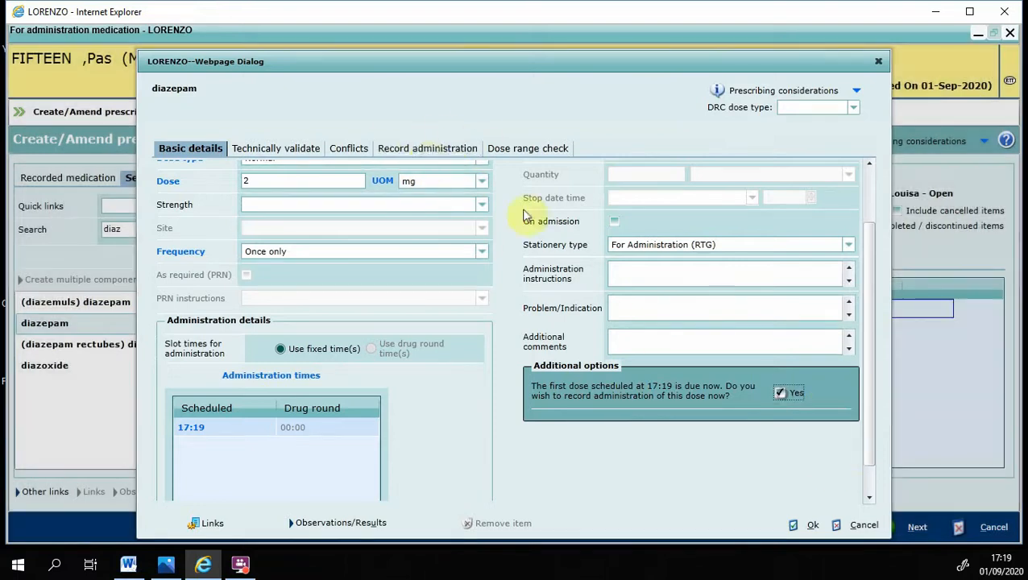
{"action": "left_click", "coordinate": [432, 151]}
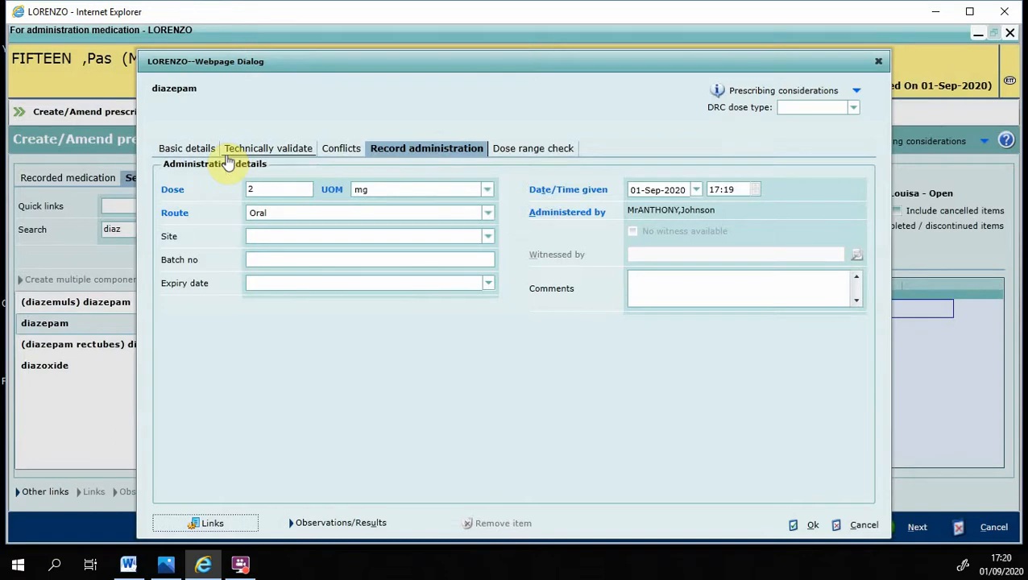
{"action": "left_click", "coordinate": [193, 148]}
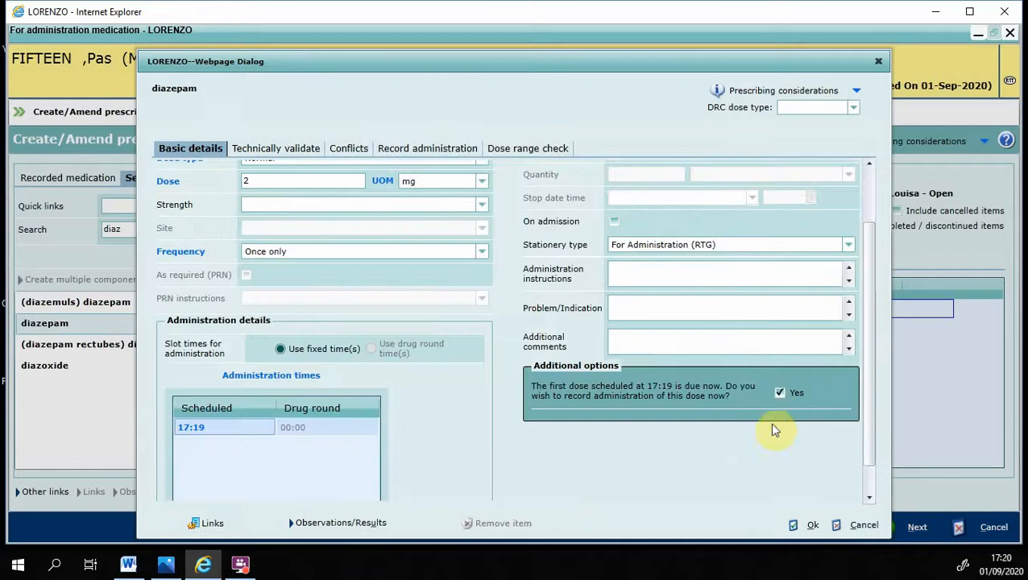
Step: Switch the first-dose administration recording off and on again, and finish the diazepam prescription with its administration details
{"action": "left_click", "coordinate": [778, 396]}
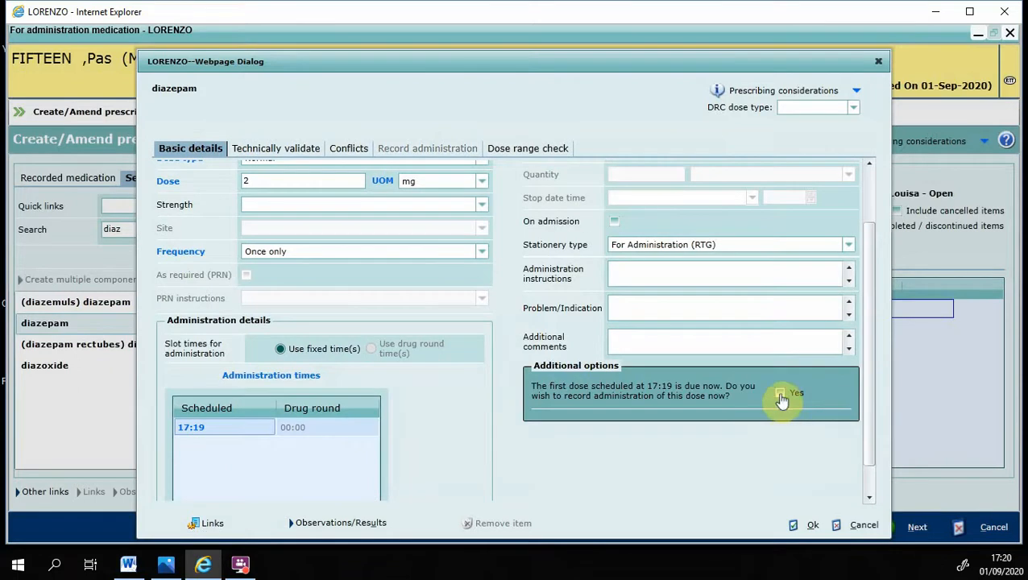
{"action": "left_click", "coordinate": [778, 397]}
{"action": "left_click", "coordinate": [433, 147]}
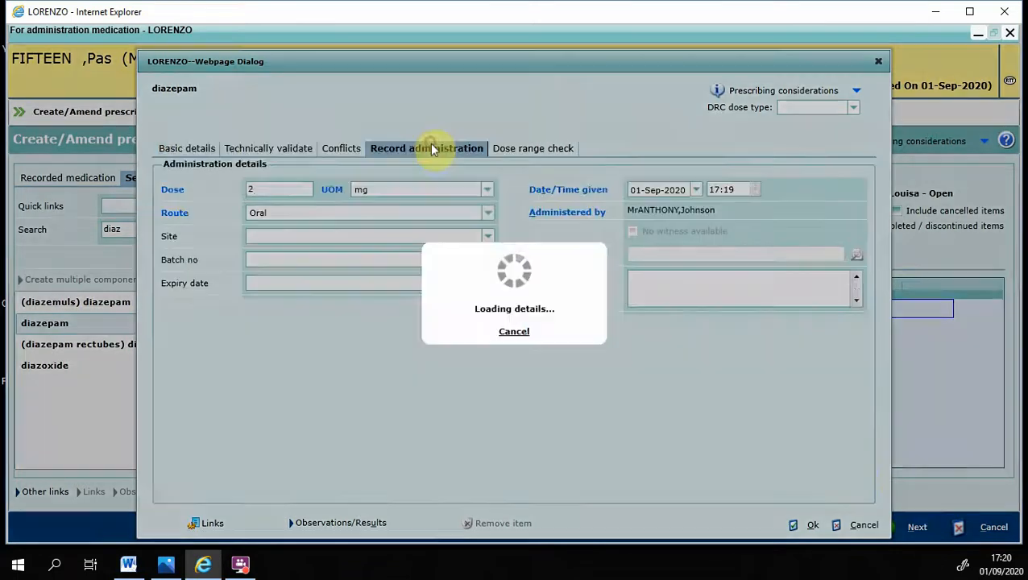
{"action": "left_click", "coordinate": [795, 524]}
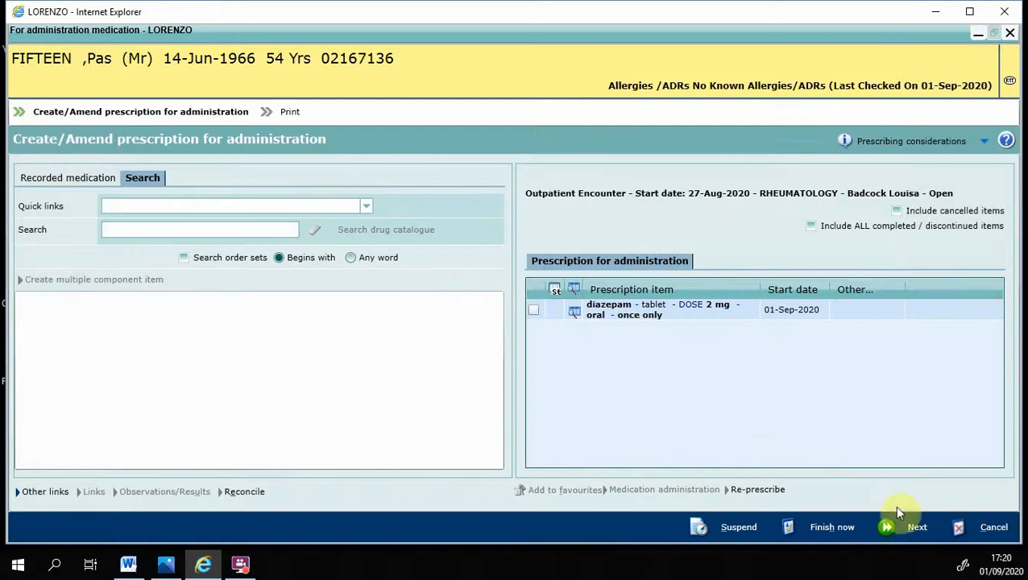
{"action": "left_click", "coordinate": [827, 526]}
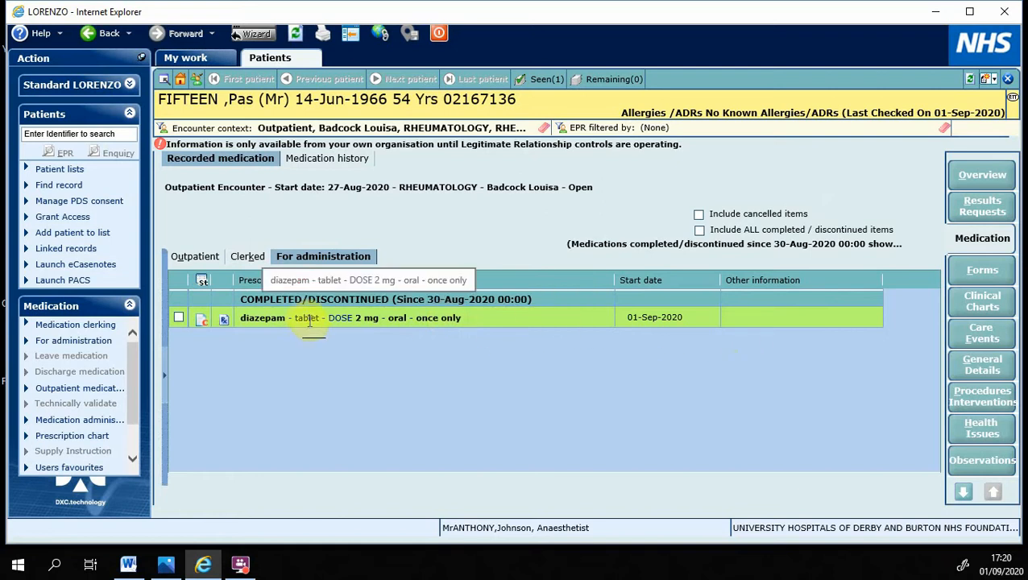
Step: Compare the recorded outpatient and for-administration items, and examine the diazepam dose on the medication administration chart
{"action": "left_click", "coordinate": [202, 257]}
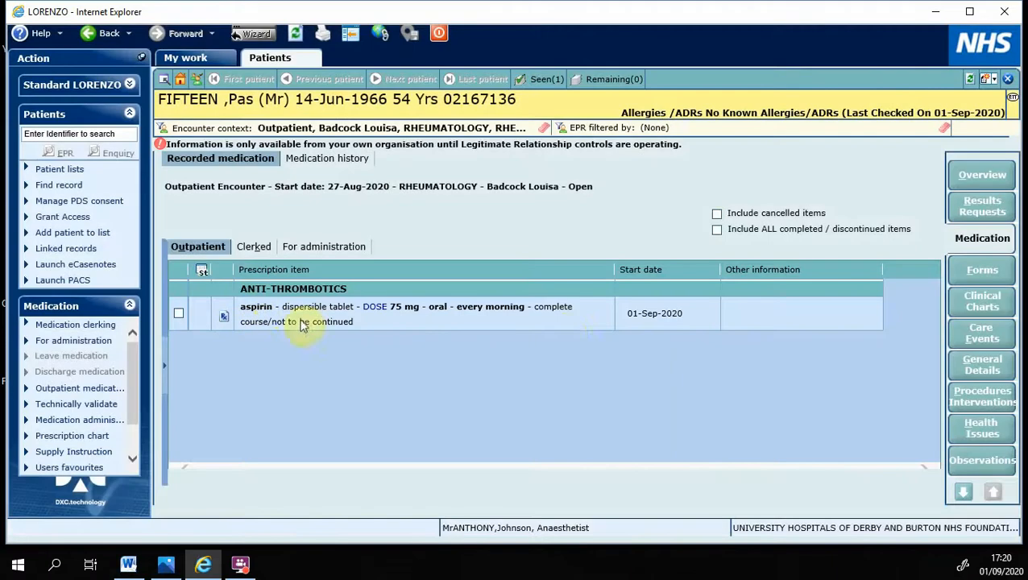
{"action": "left_click", "coordinate": [310, 247]}
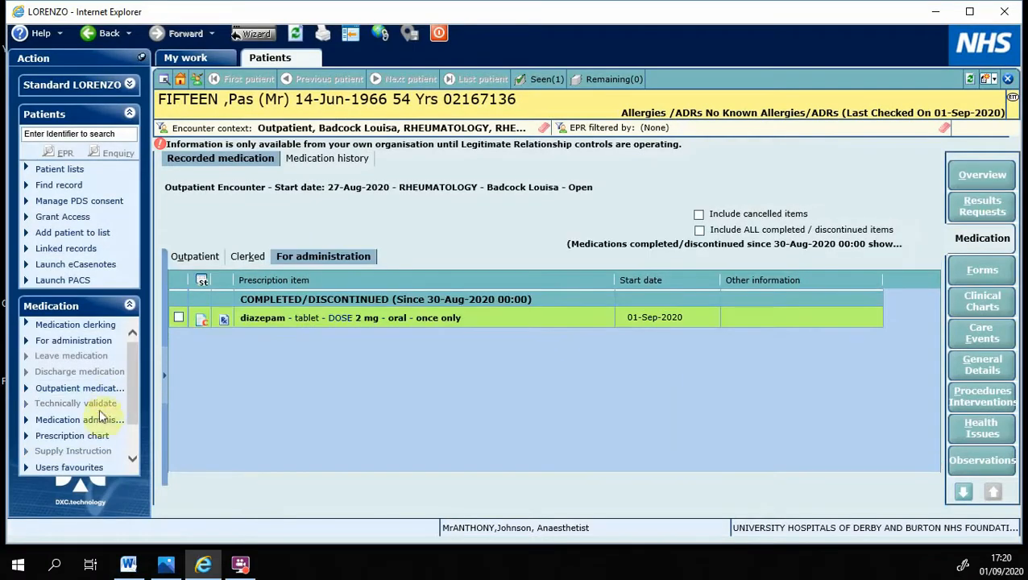
{"action": "left_click", "coordinate": [98, 428]}
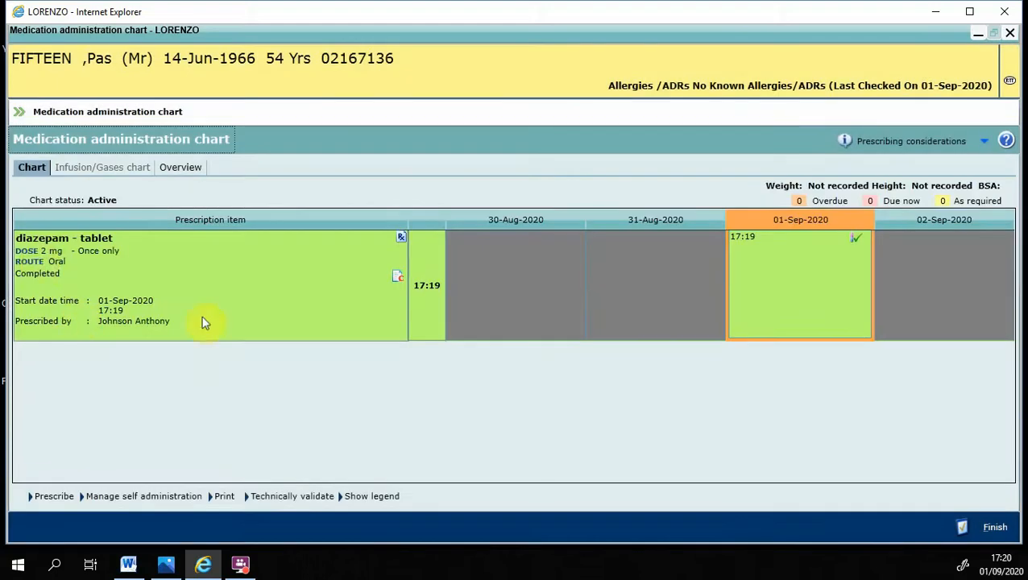
{"action": "mouse_move", "coordinate": [856, 244]}
{"action": "left_click", "coordinate": [981, 529]}
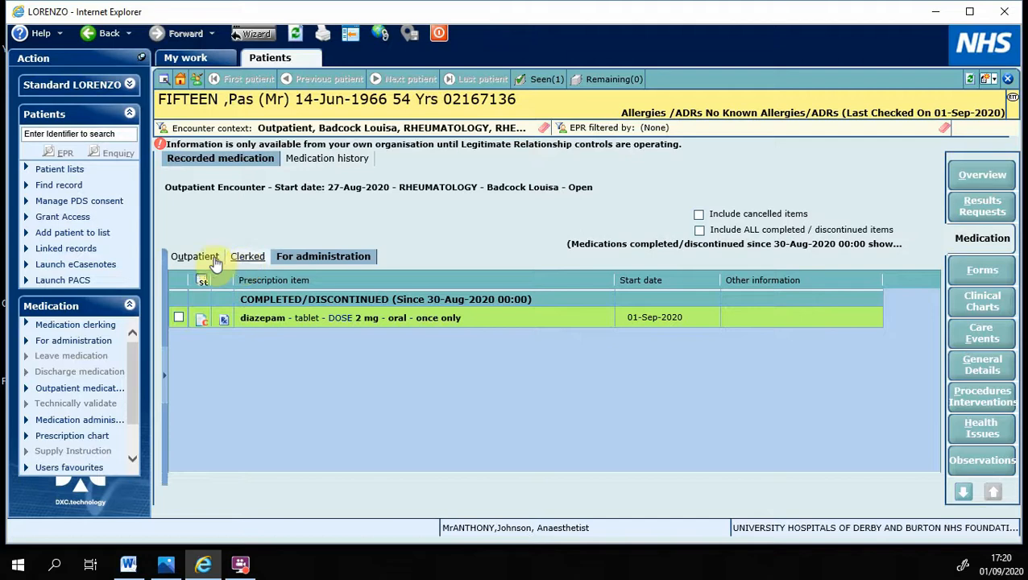
Step: View the recorded outpatient medication once more and close the patient's record
{"action": "left_click", "coordinate": [188, 259]}
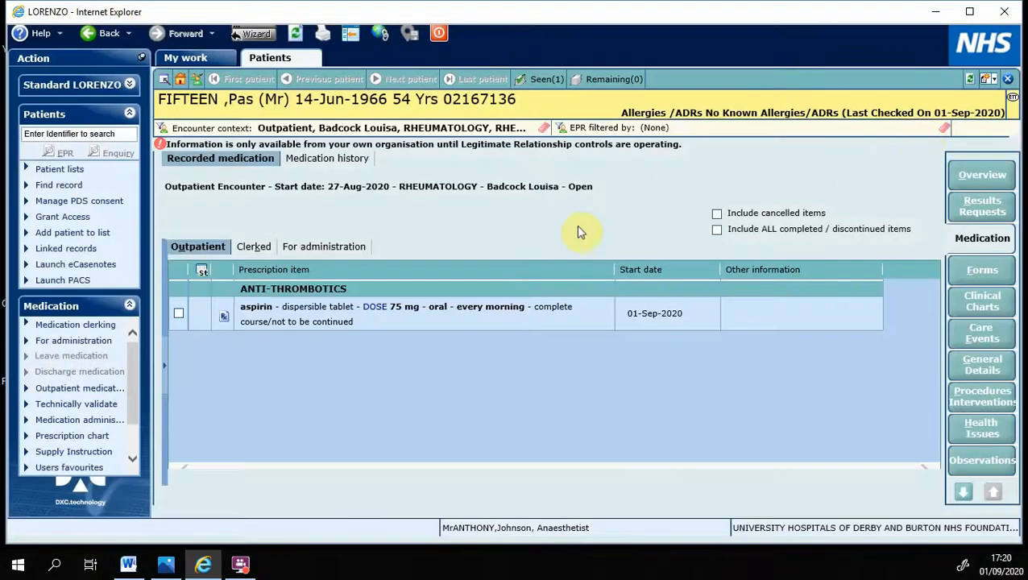
{"action": "left_click", "coordinate": [1008, 81]}
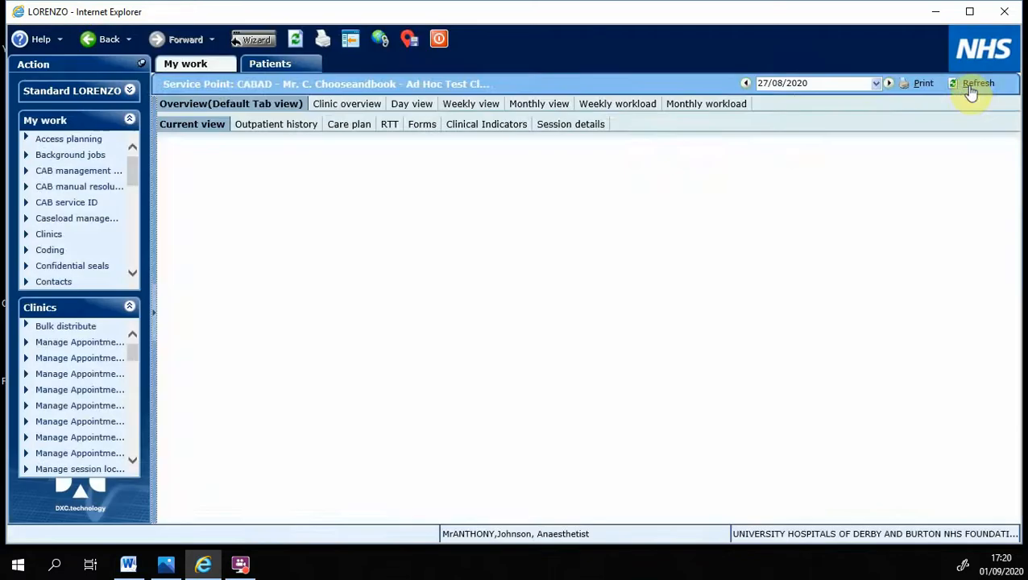